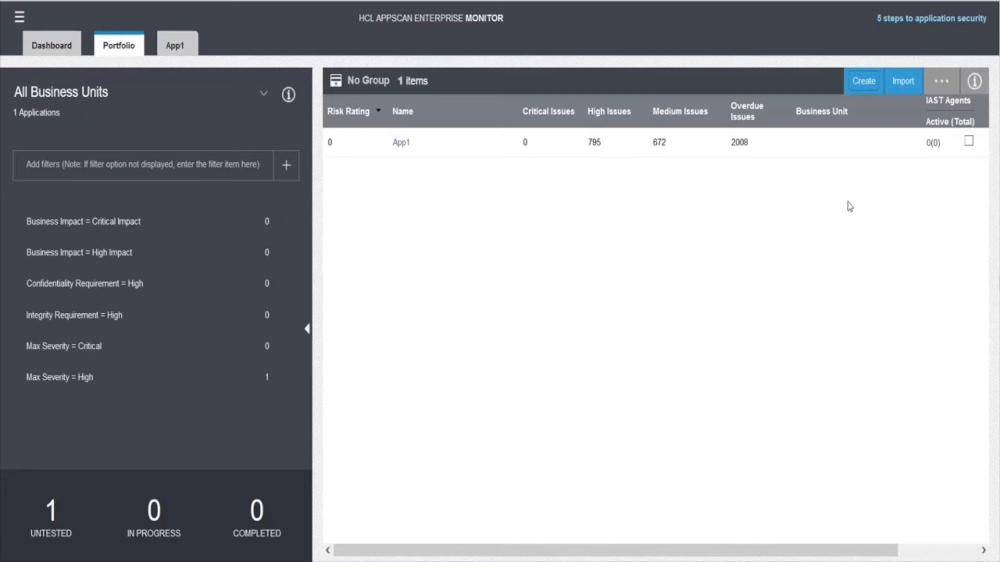
- Create an application named DemoApplication and save its attributes with the default values
click(855, 88)
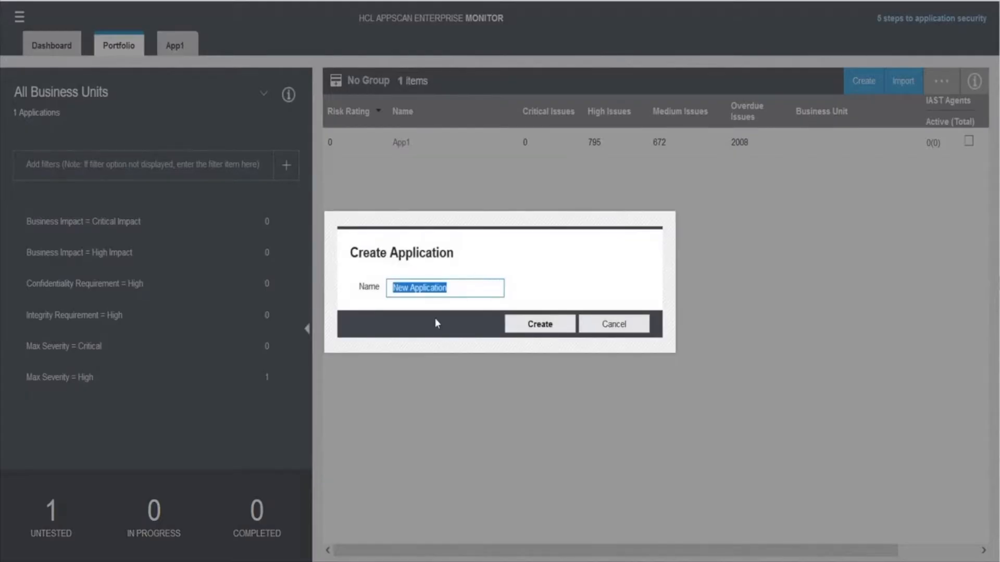
text(DemoApp)
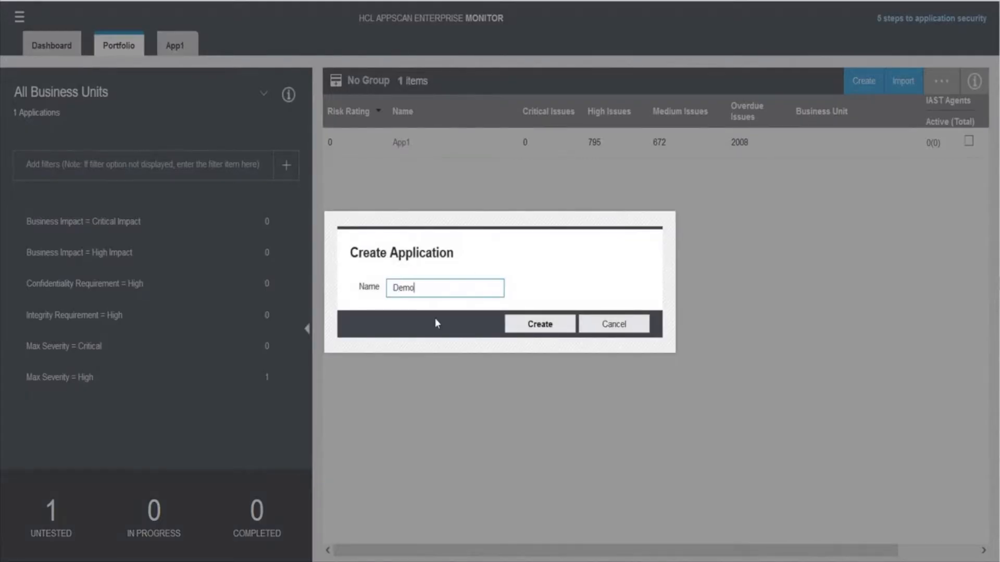
text(lication)
click(544, 325)
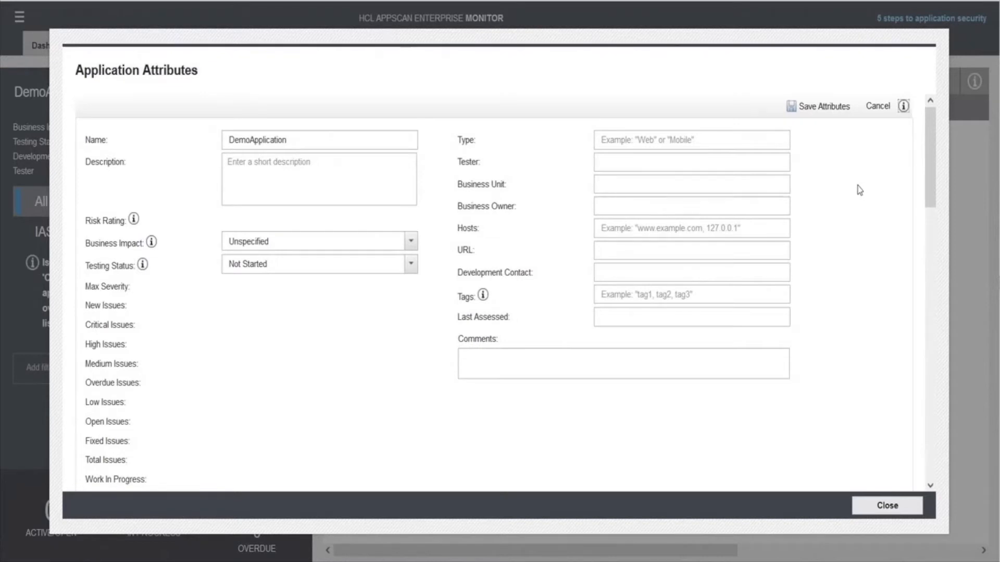
click(812, 106)
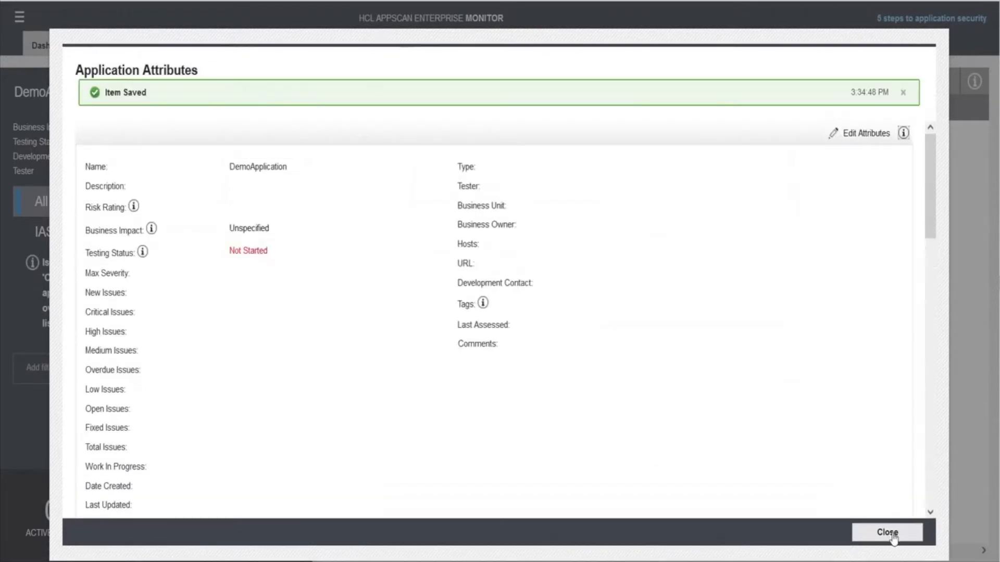
click(888, 533)
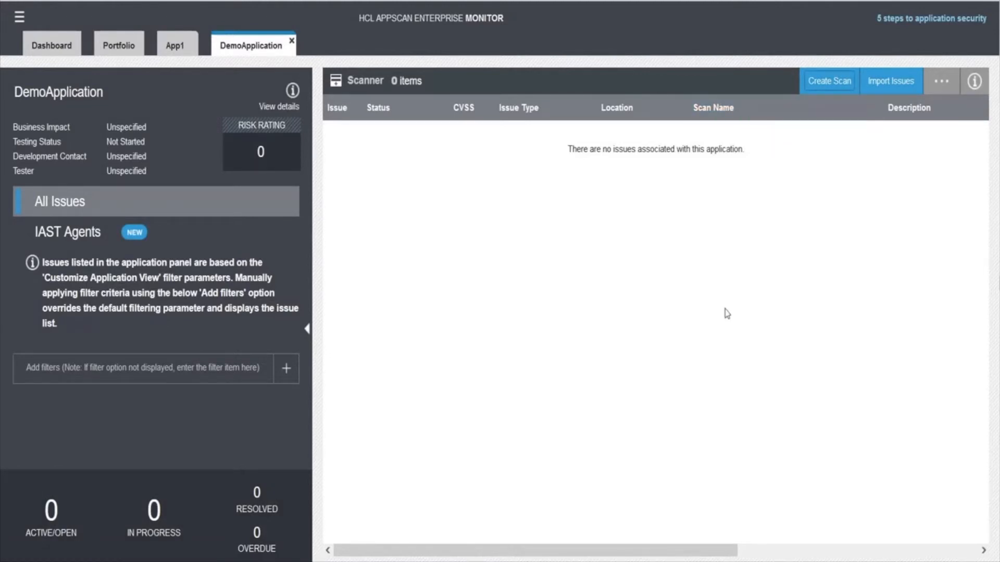
- Start importing issues into DemoApplication as a new analysis scan using the AppScan Source scanner profile
click(898, 89)
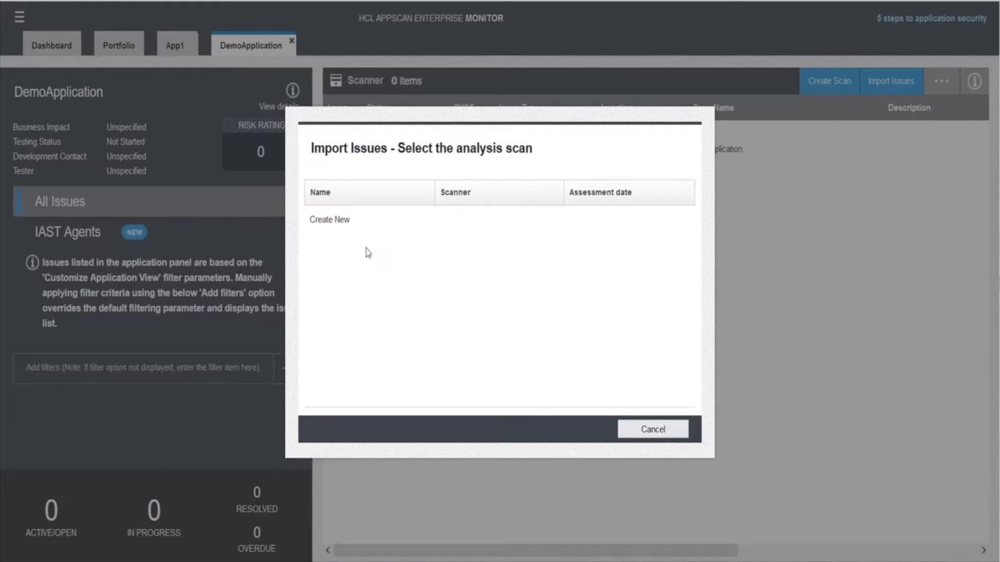
click(348, 228)
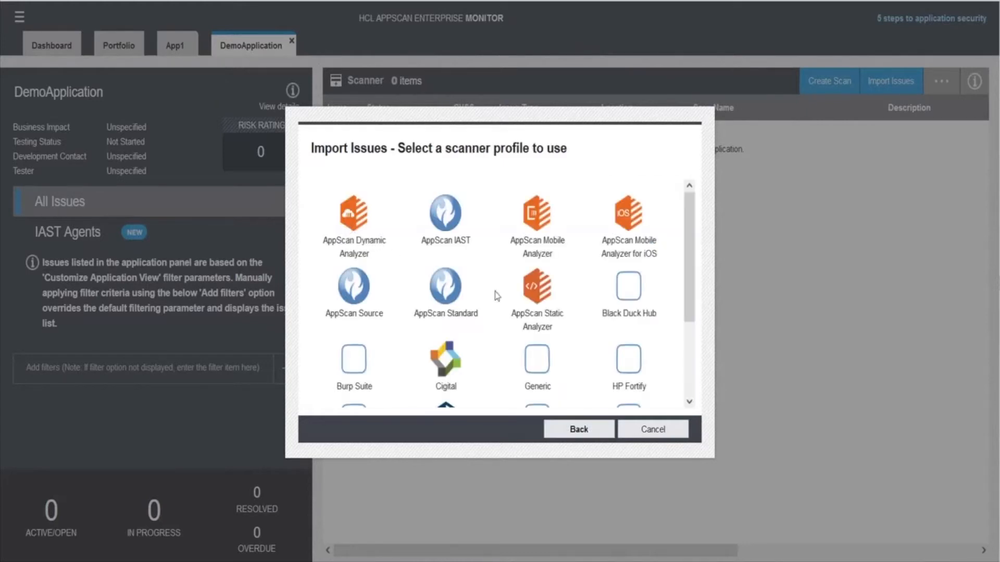
mouse_move(686, 211)
mouse_down()
mouse_move(689, 292)
mouse_move(687, 231)
mouse_up()
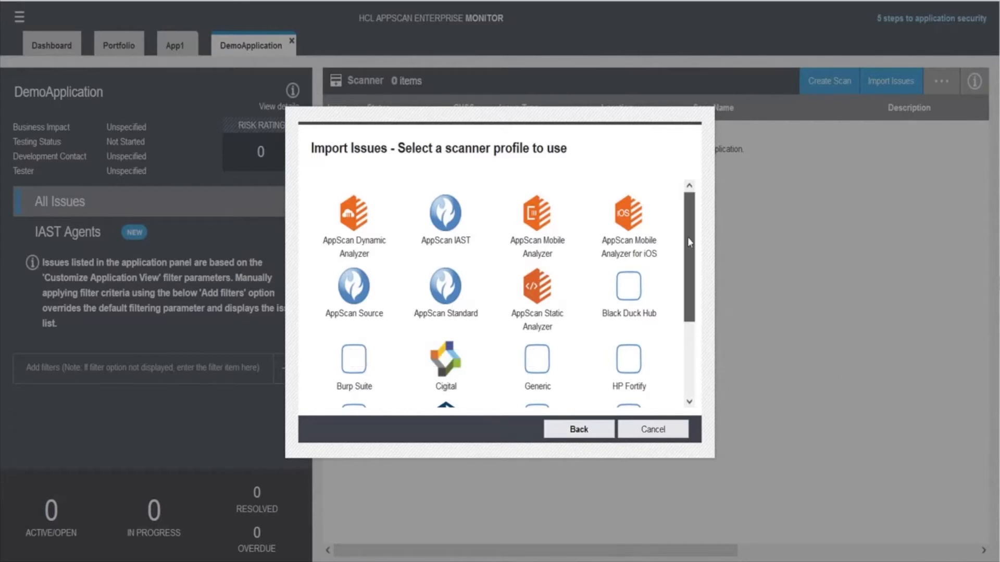
drag(689, 242, 690, 287)
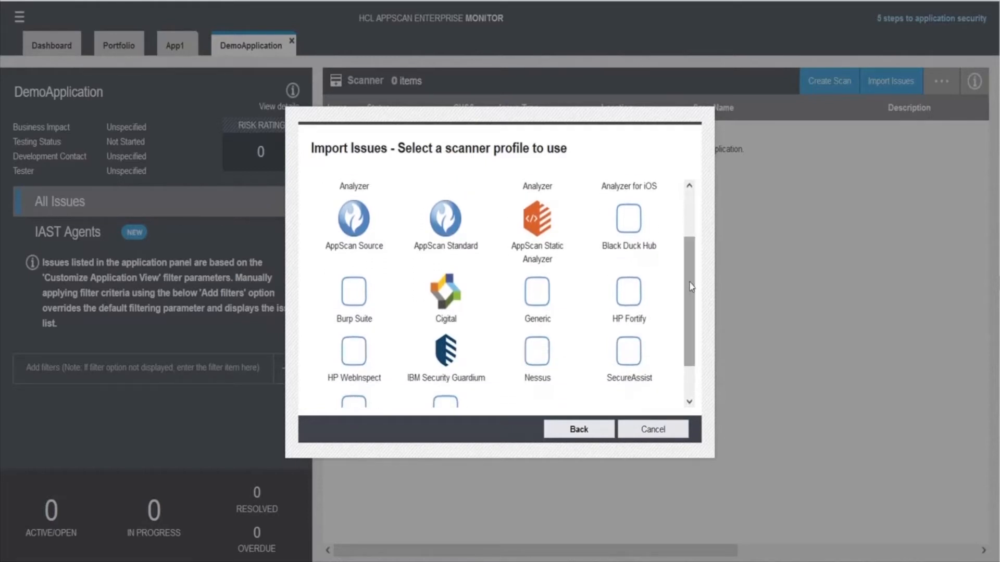
drag(691, 287, 688, 311)
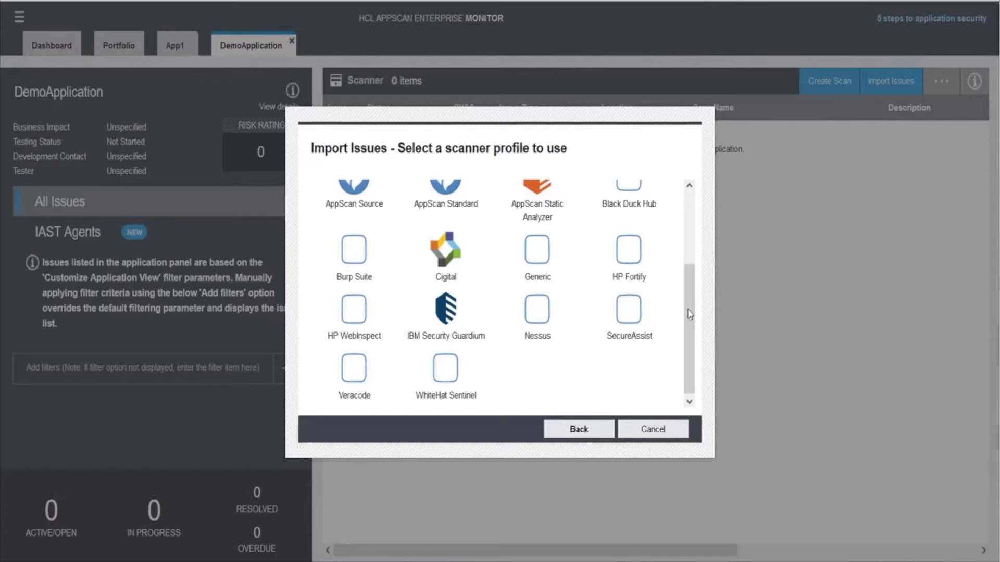
drag(690, 314, 689, 218)
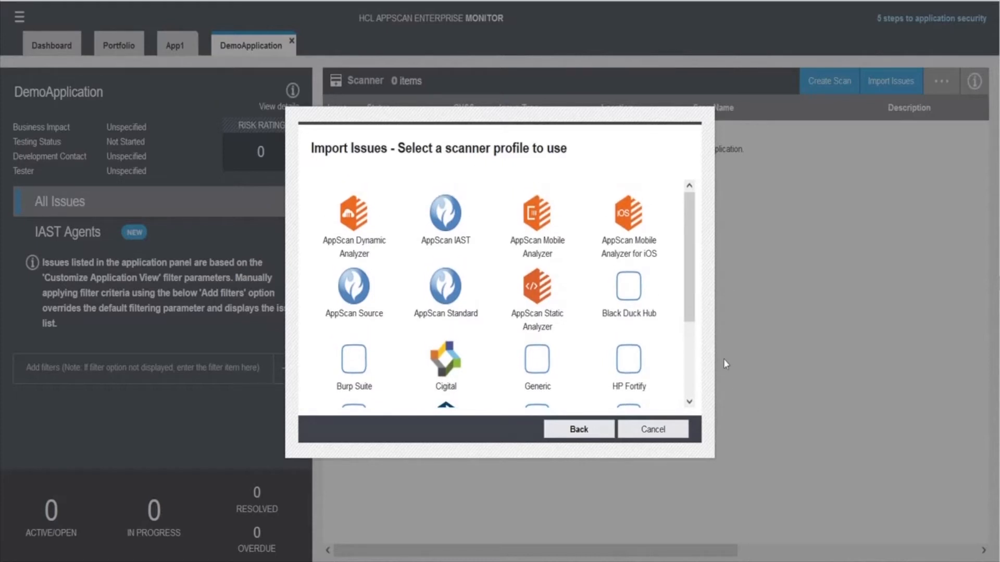
click(349, 297)
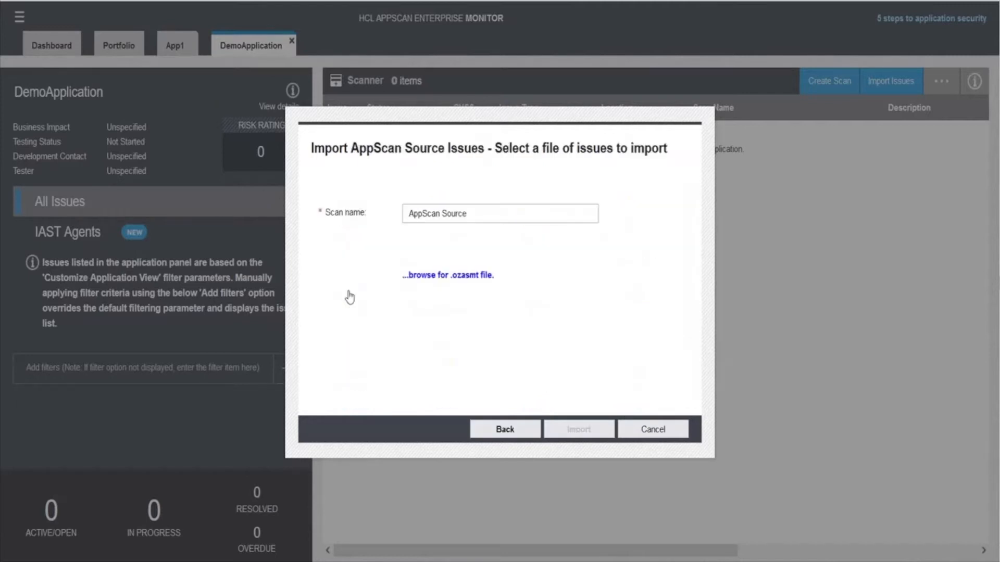
- Import TestSan-Dynamic.ozasmt from the source folder under the scan name AppScan Source, accepting removal of orphaned issues
click(470, 284)
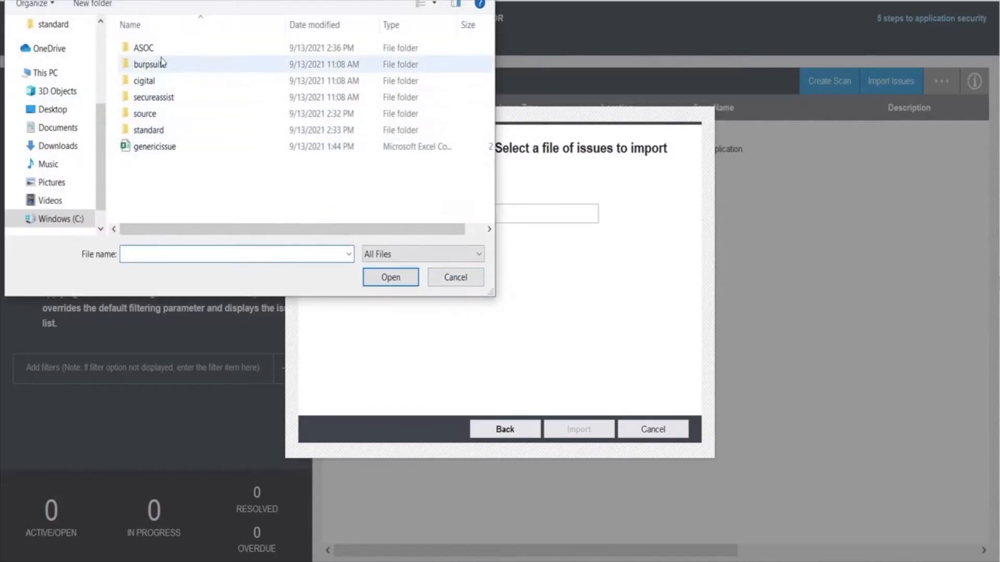
double_click(161, 116)
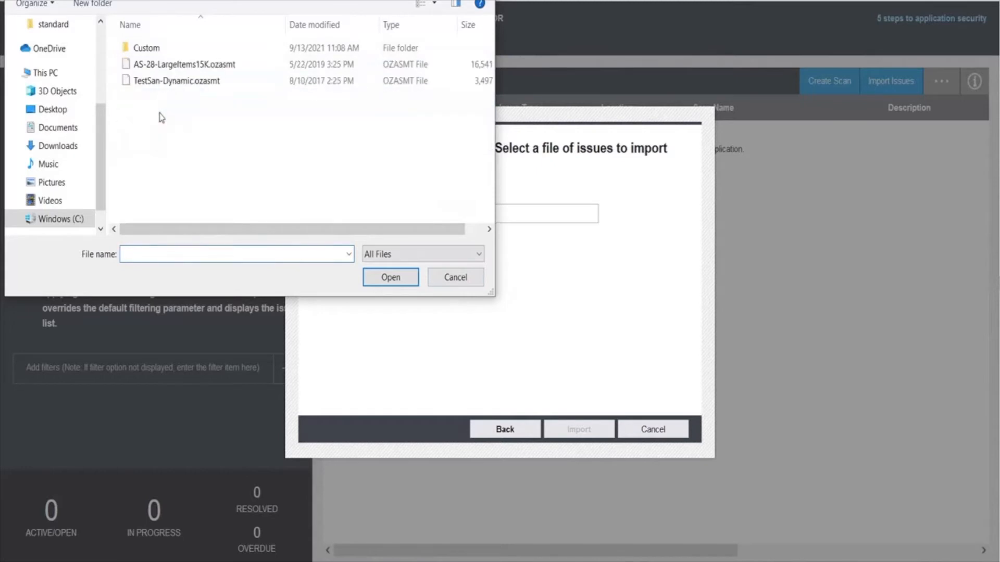
click(164, 82)
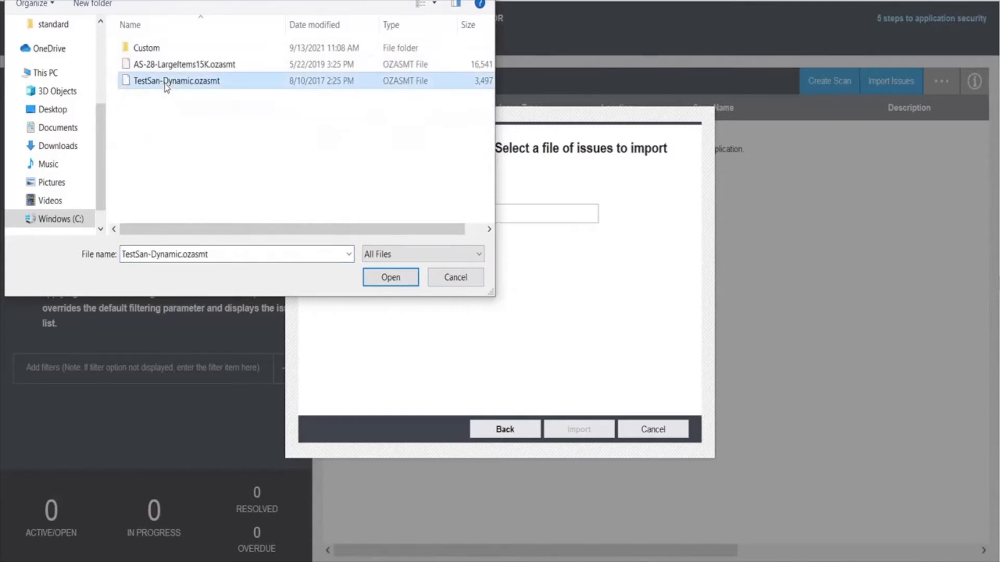
click(387, 282)
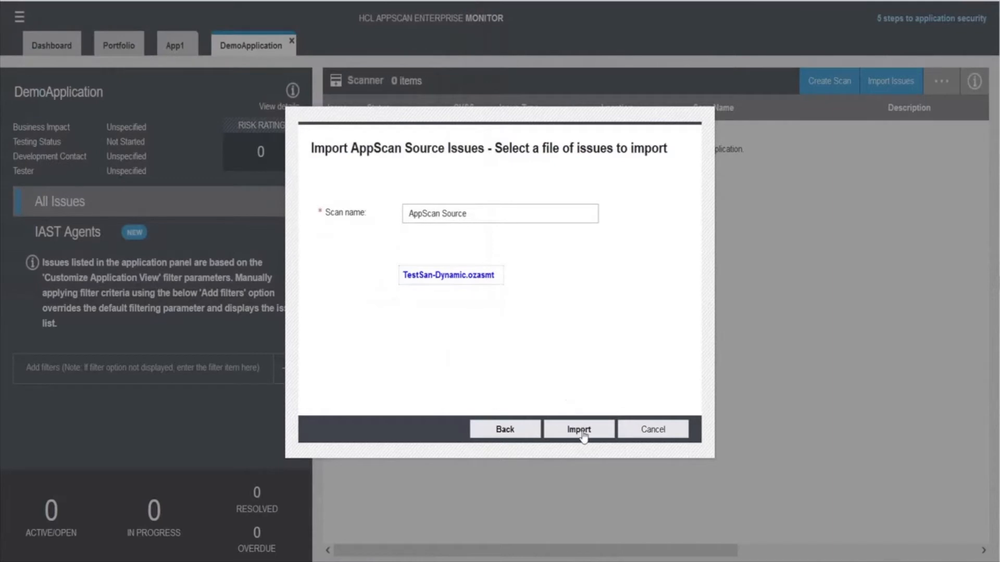
click(580, 431)
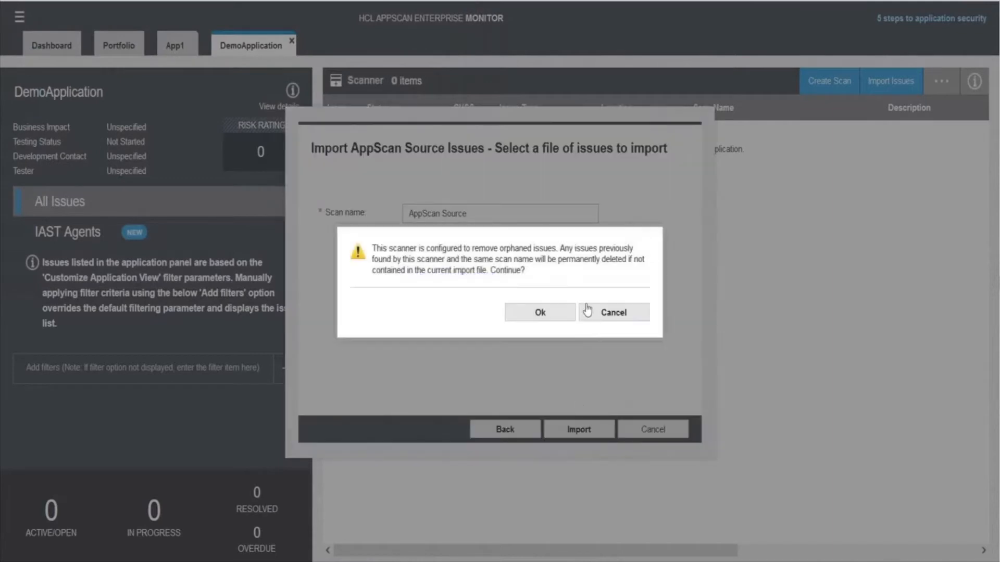
click(542, 317)
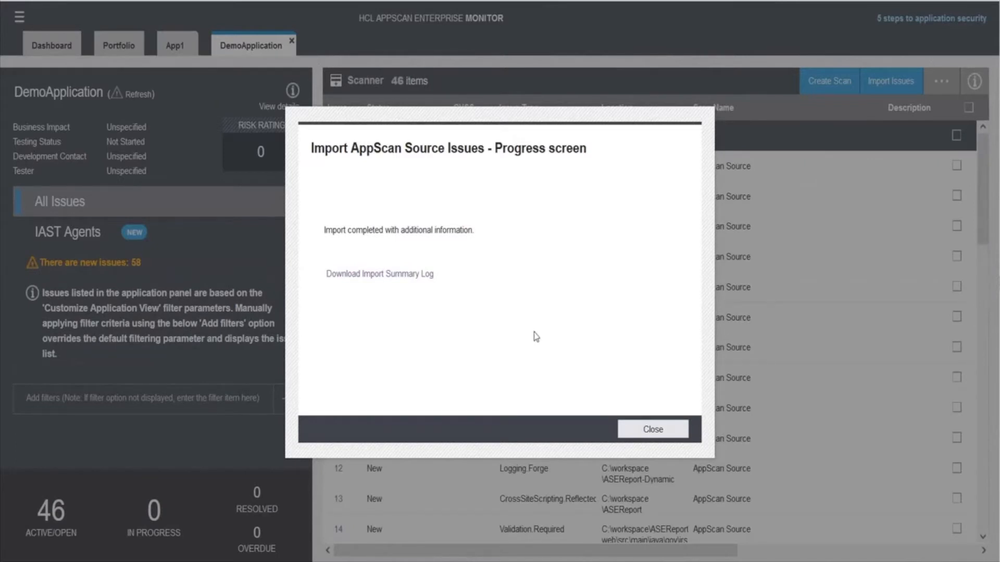
- Open the import summary log in Notepad, read its entries through the completion line, and close the log and import progress dialog
click(414, 279)
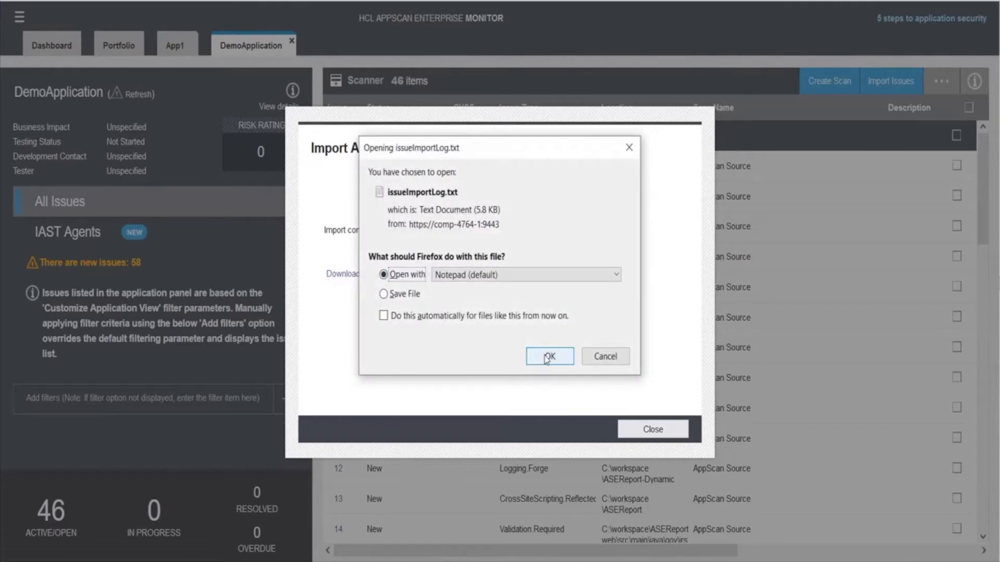
click(548, 359)
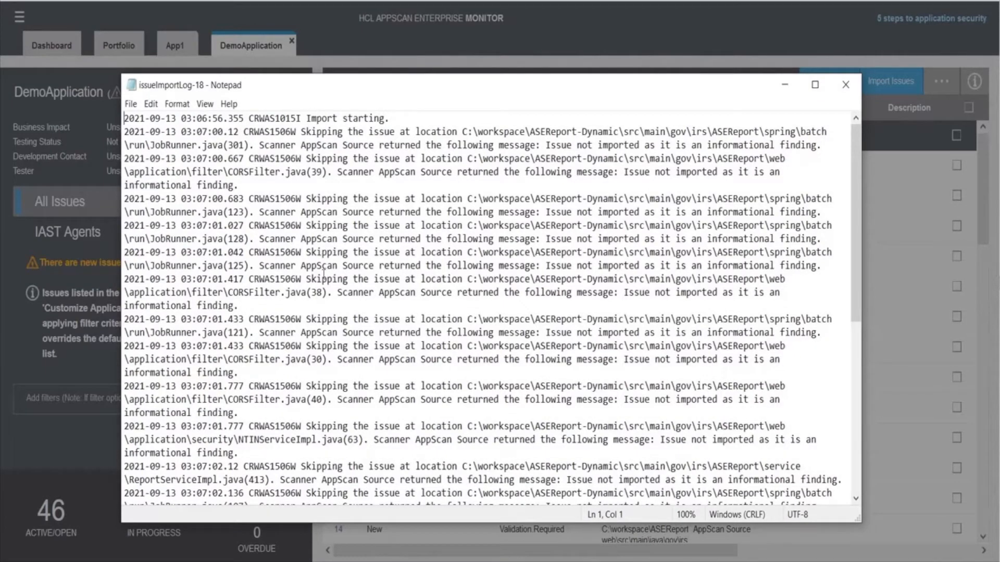
scroll(333, 307, down, 4)
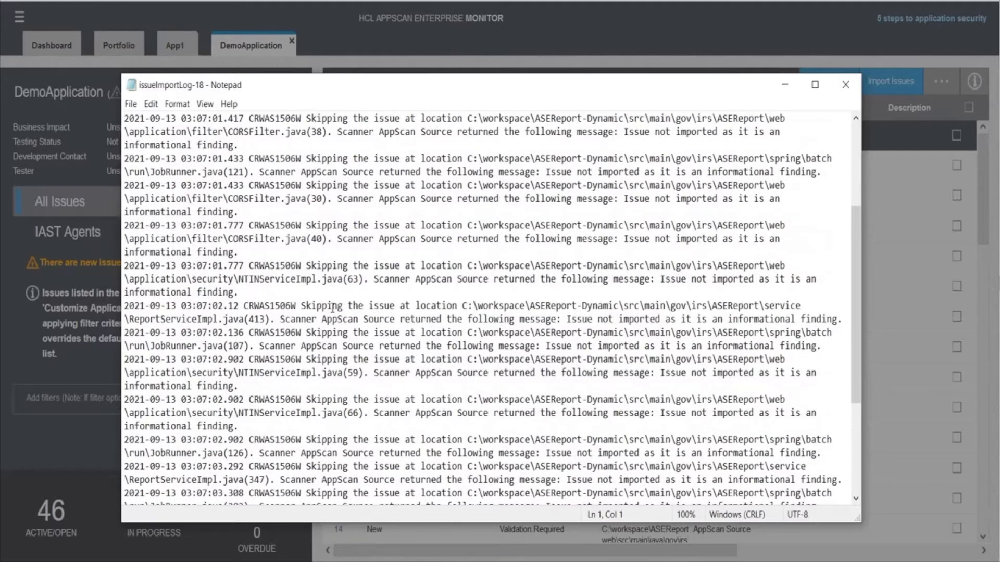
scroll(332, 308, down, 2)
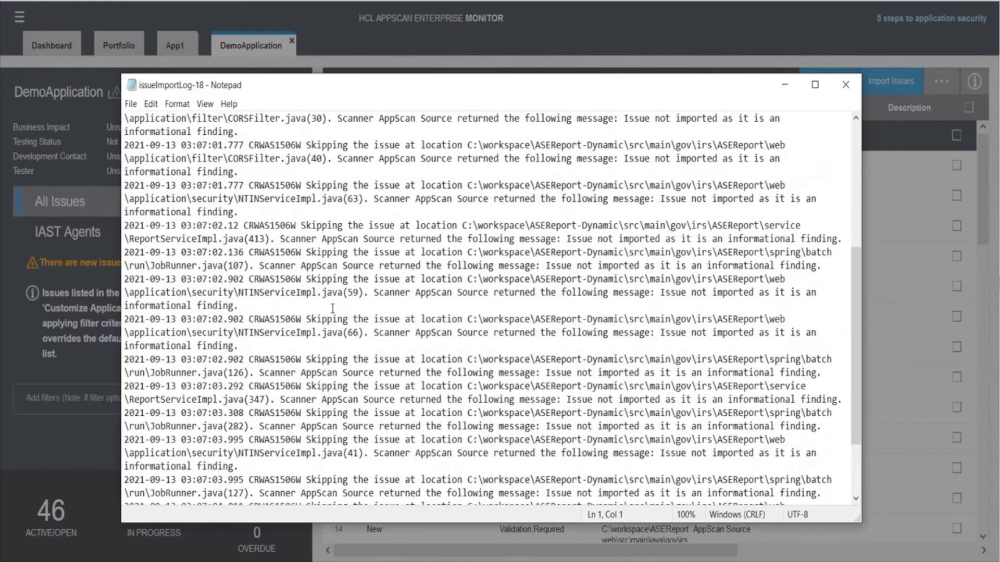
scroll(332, 308, down, 1)
scroll(332, 308, down, 1)
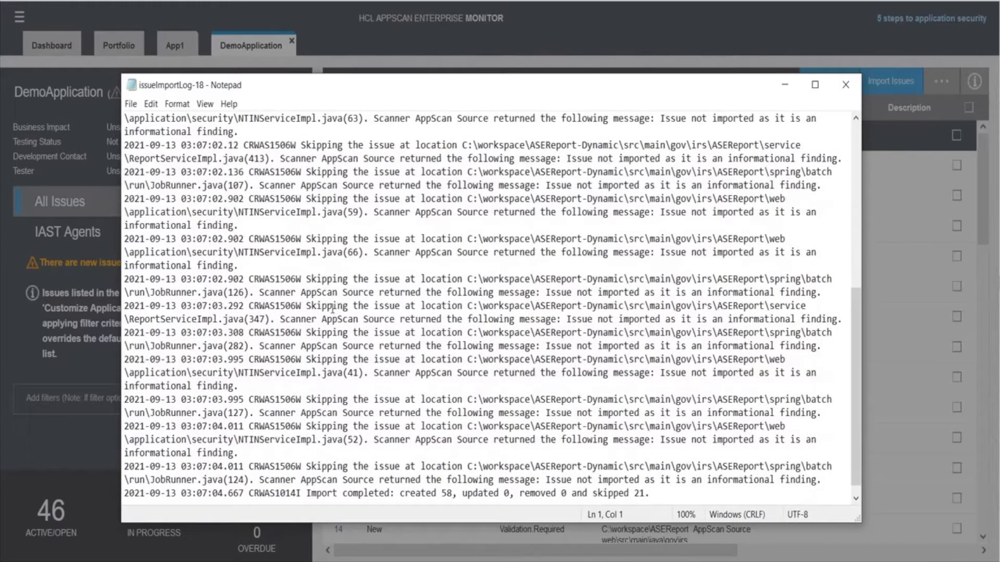
scroll(333, 308, down, 1)
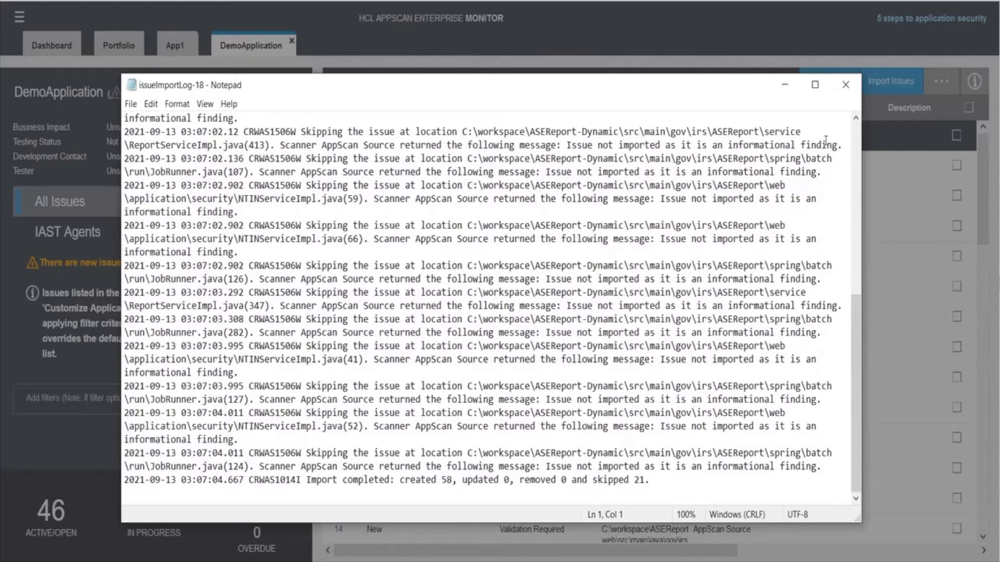
click(846, 88)
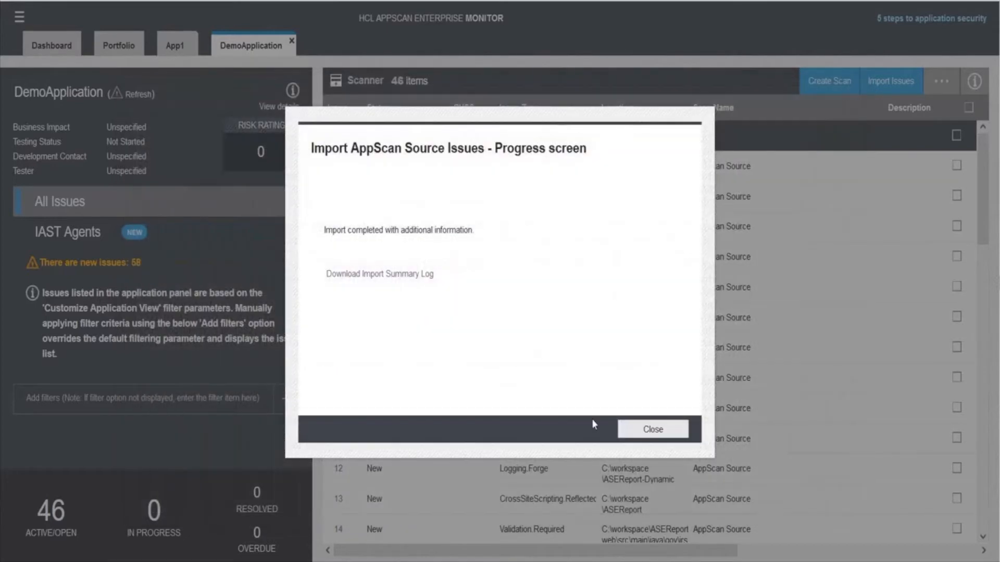
click(652, 427)
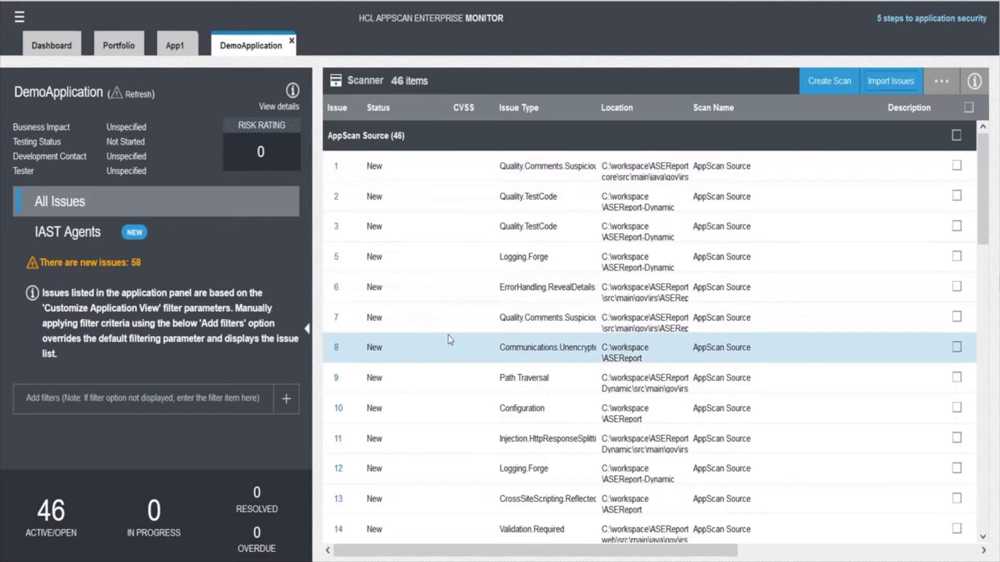
- Group DemoApplication's issues by severity and collapse the High group
click(336, 84)
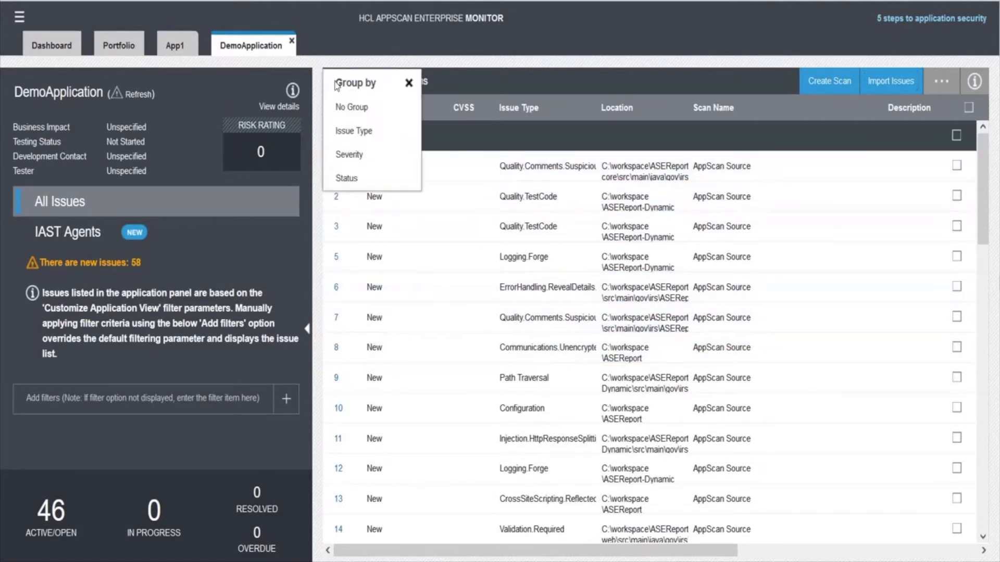
click(353, 156)
click(340, 136)
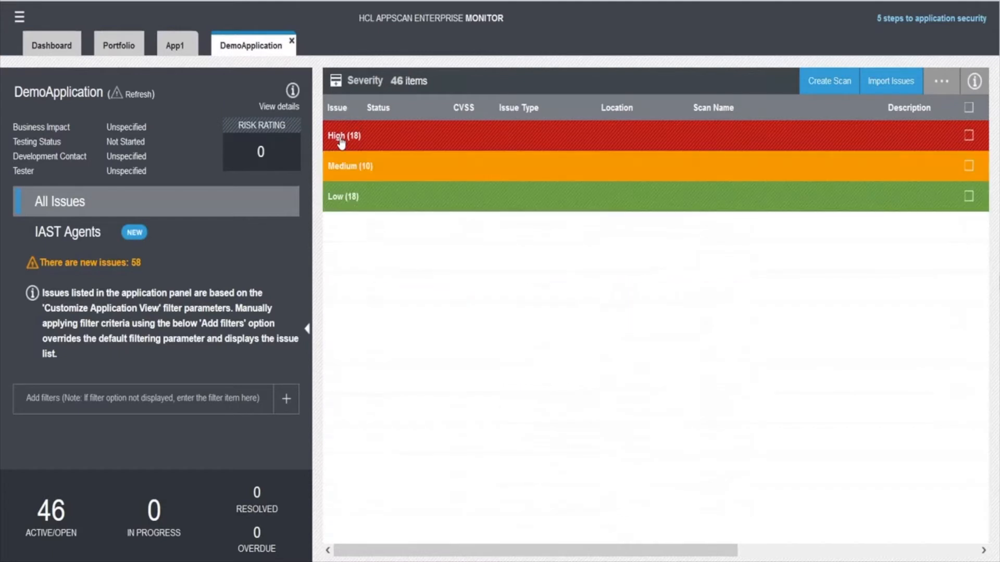
- Group the issue list by scanner and collapse the AppScan Source group
click(336, 85)
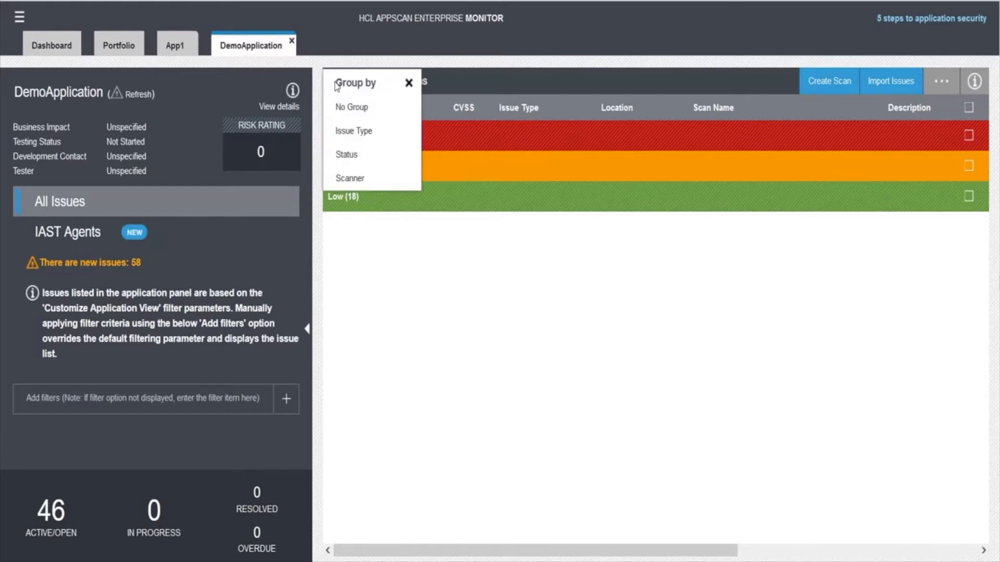
click(351, 179)
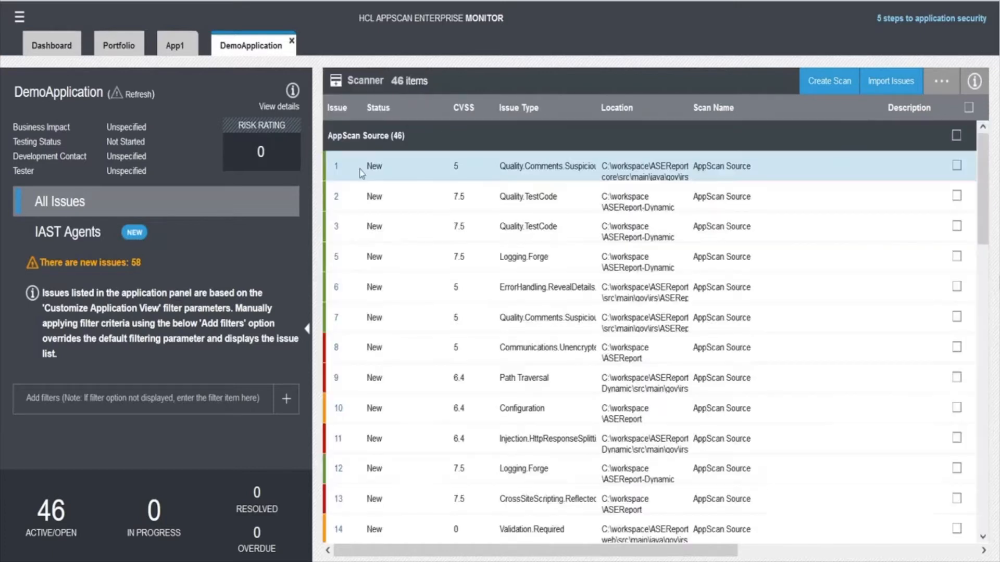
click(364, 140)
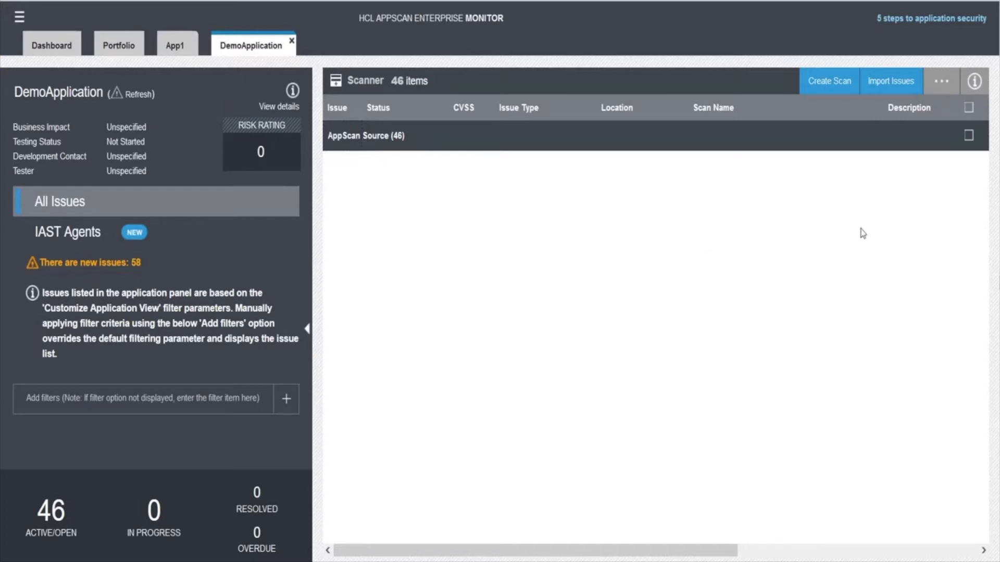
- Start another issue import as a new analysis scan using the Burp Suite scanner profile
click(897, 86)
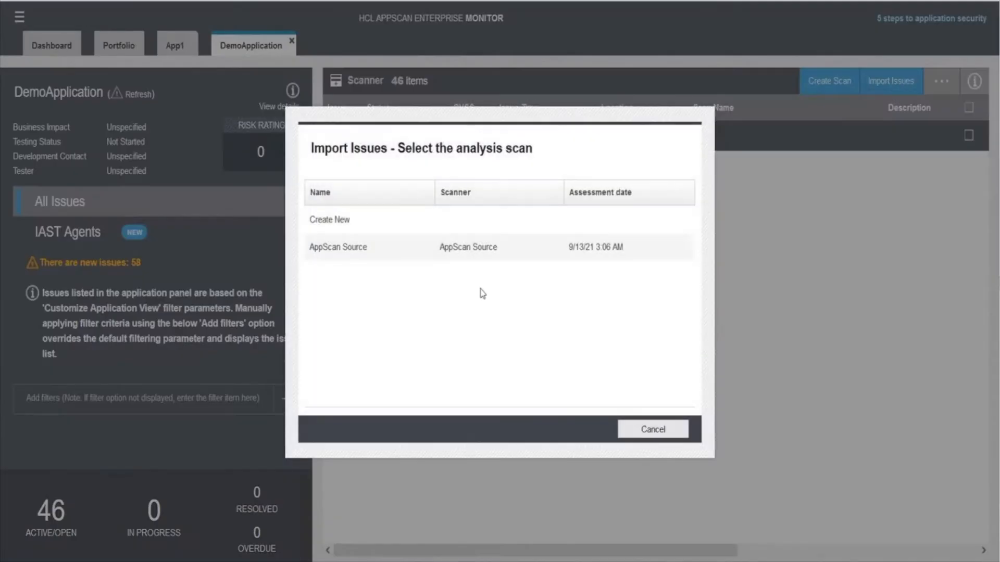
click(344, 220)
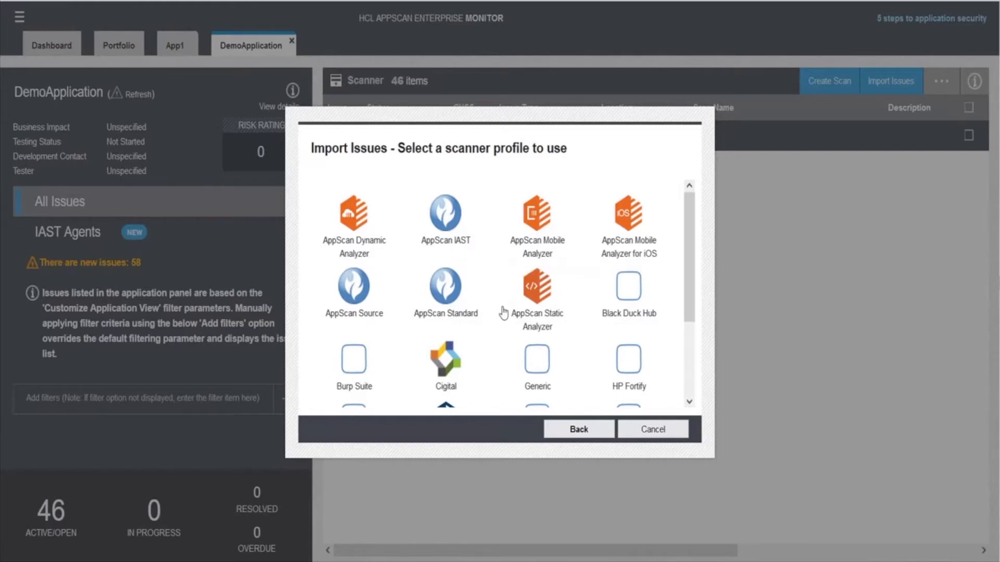
scroll(499, 354, down, 4)
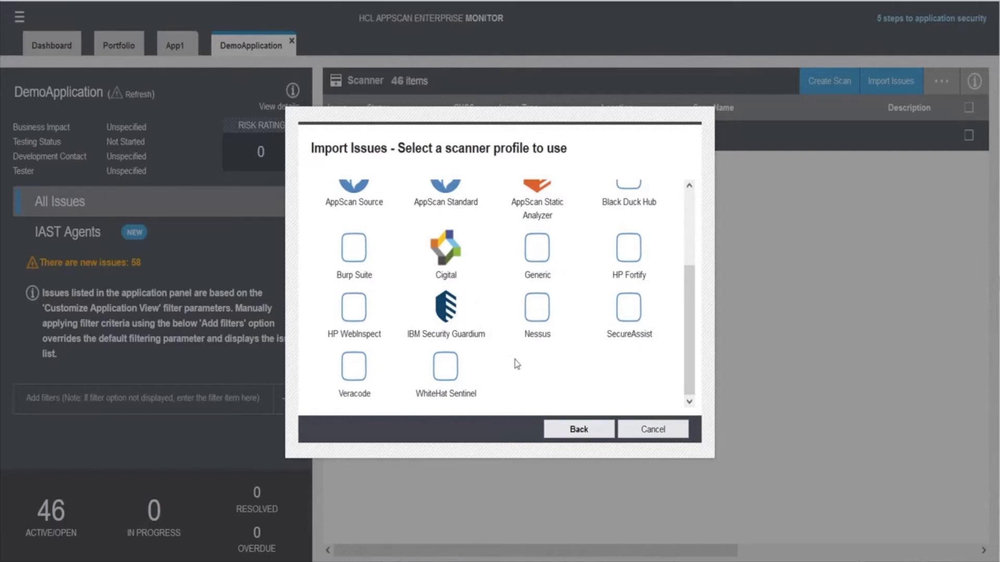
click(347, 254)
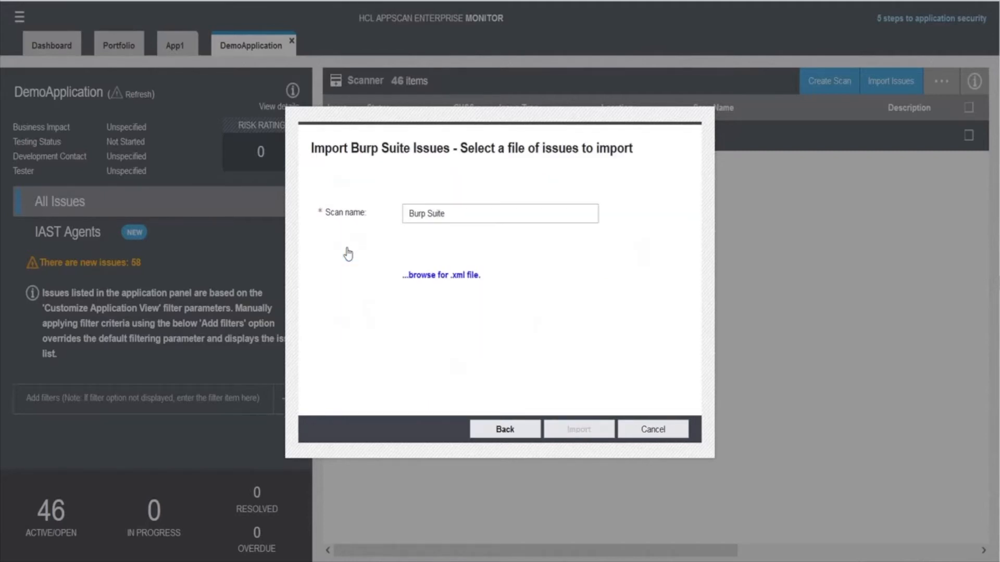
- Choose BillingPortalB64Report.xml from the burpsuite folder inside Custom and import its issues under the scan name Burp Suite
click(457, 276)
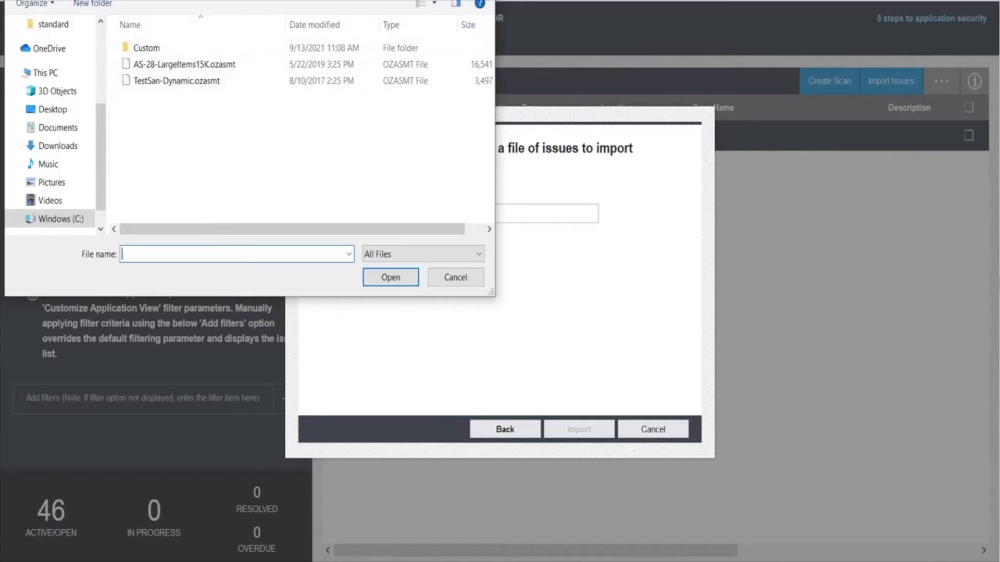
double_click(147, 48)
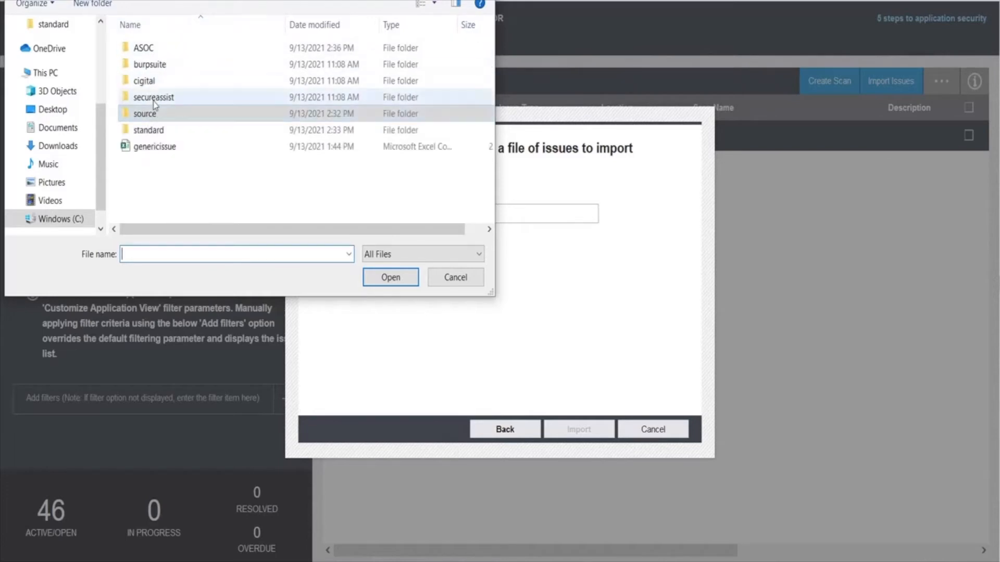
double_click(151, 66)
click(154, 48)
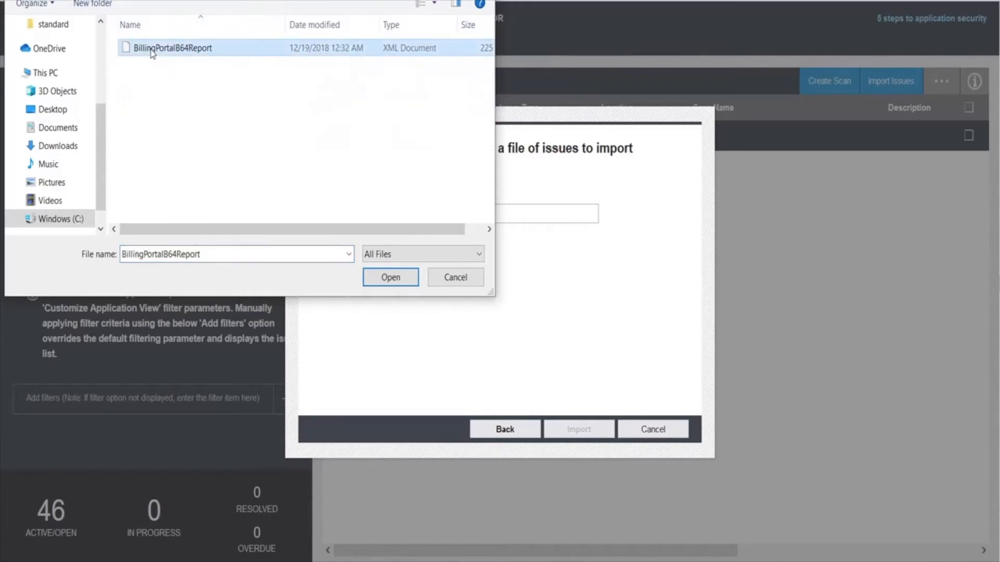
click(390, 277)
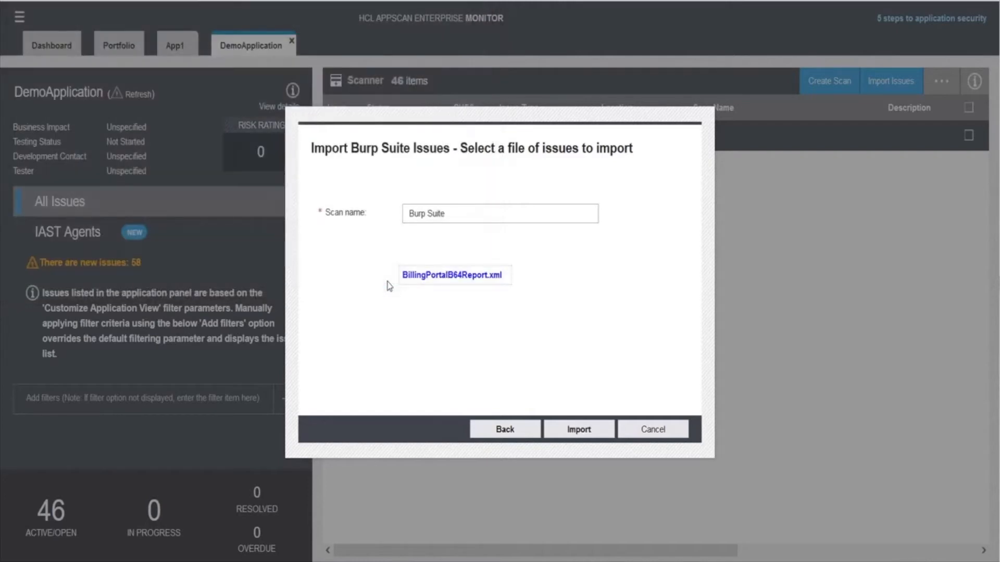
click(571, 436)
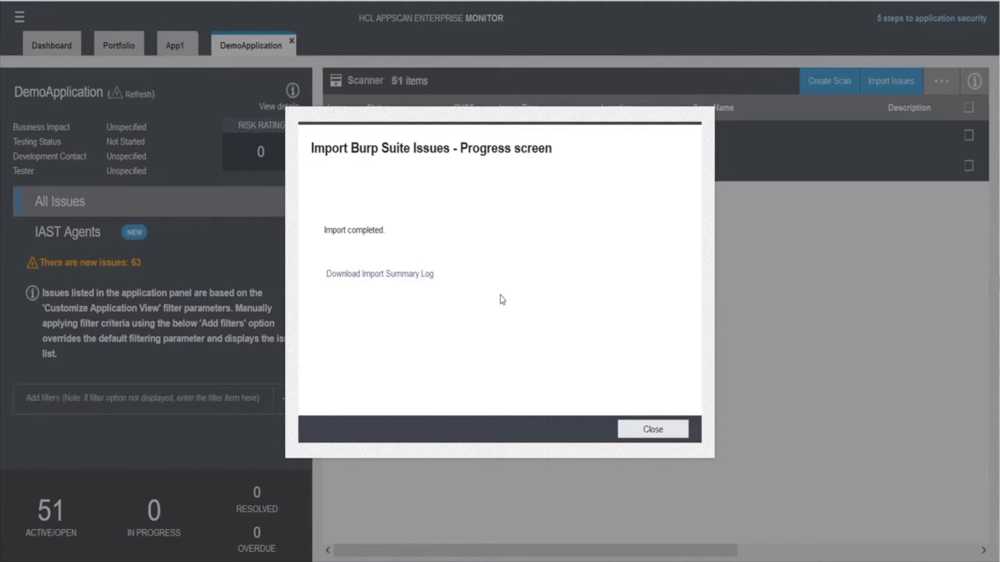
- Open the Burp Suite import summary log in Notepad, read it, and close the log and the import progress dialog
click(411, 277)
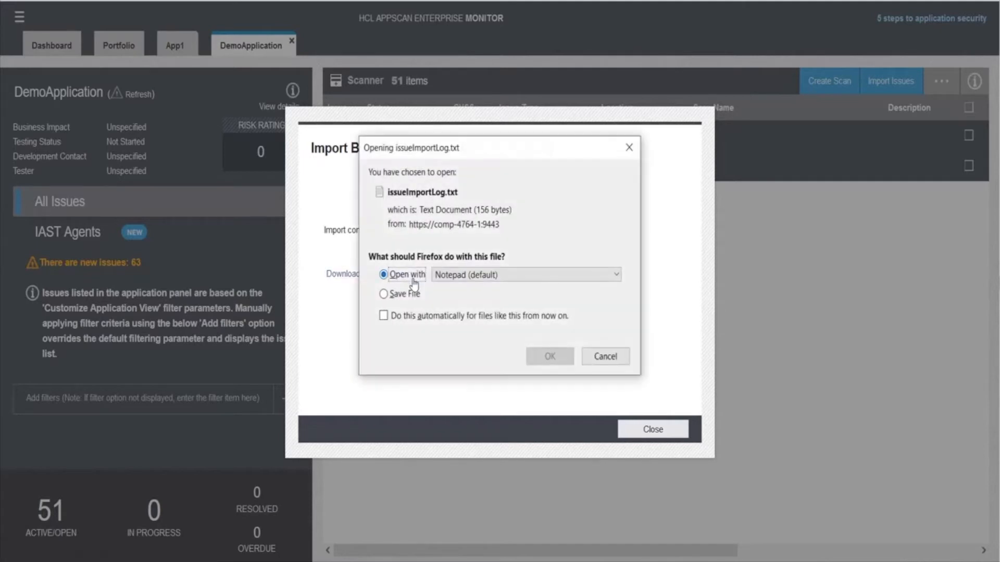
click(544, 357)
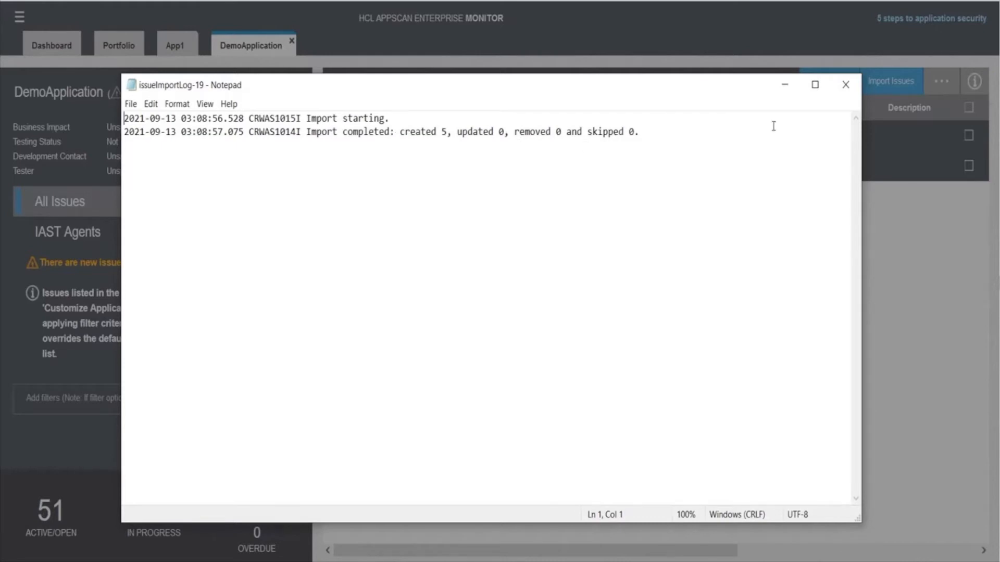
click(844, 85)
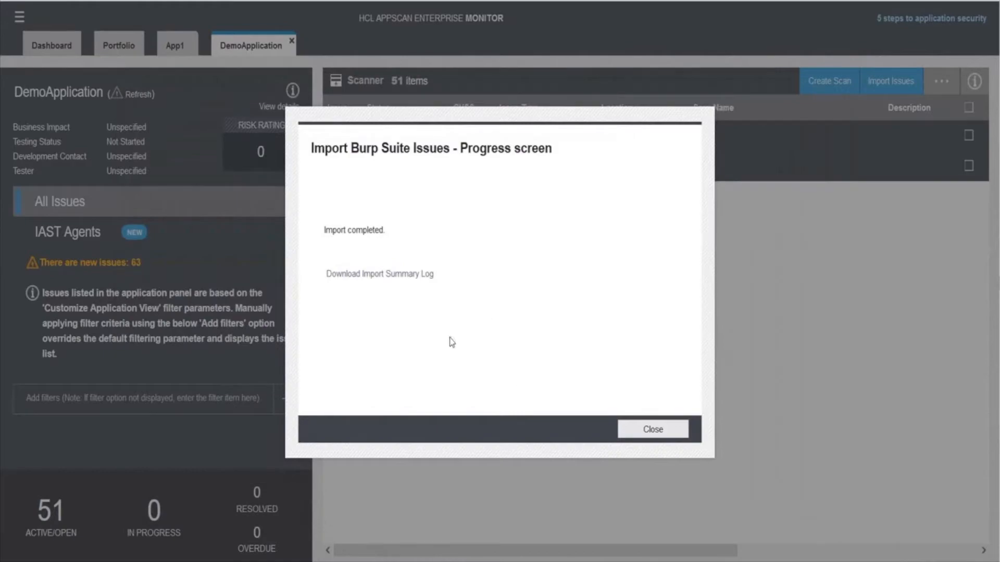
click(666, 435)
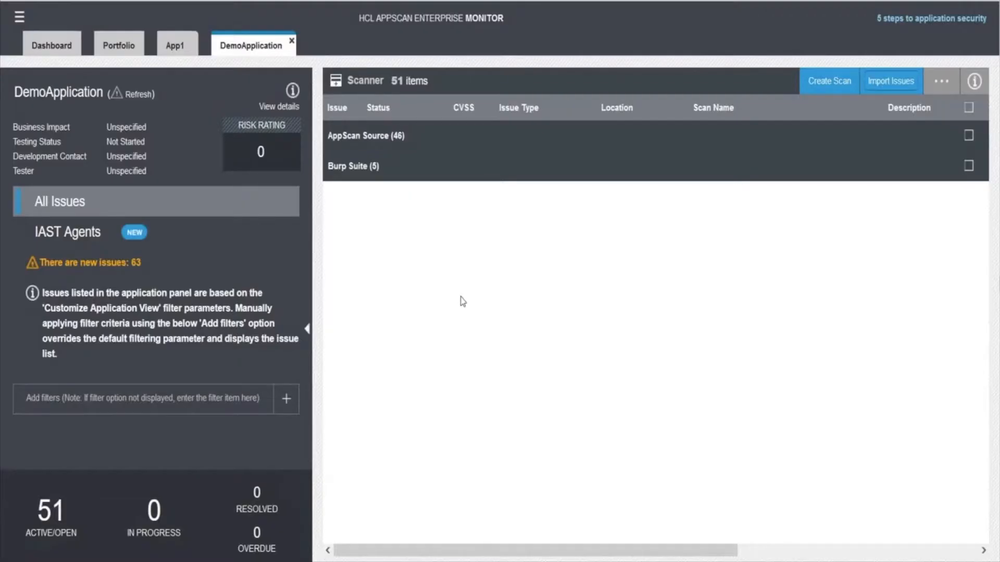
- Expand the Burp Suite group, review its issues across all columns including Scanner, and check which columns are enabled in the column selection
click(358, 166)
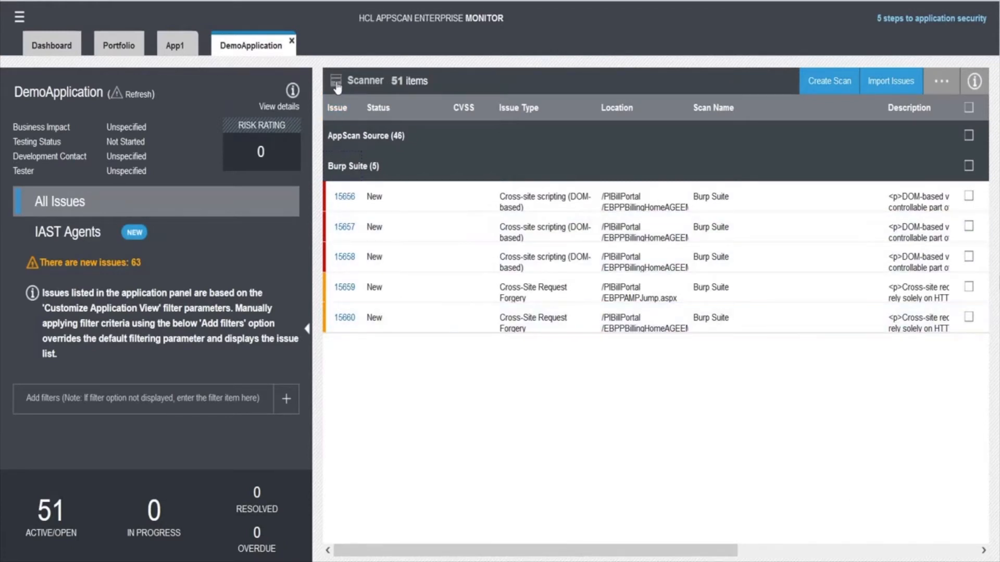
drag(592, 556, 852, 542)
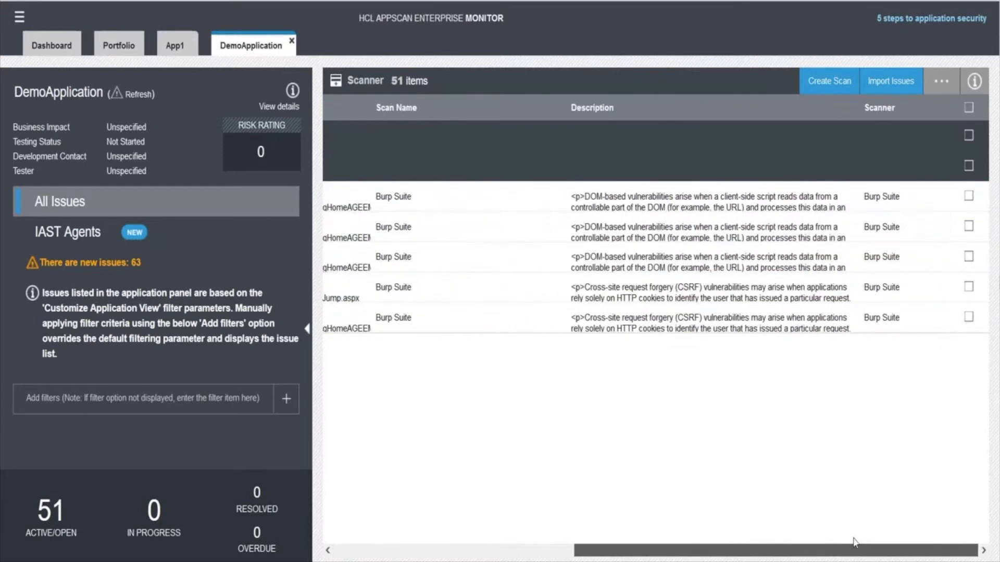
click(940, 83)
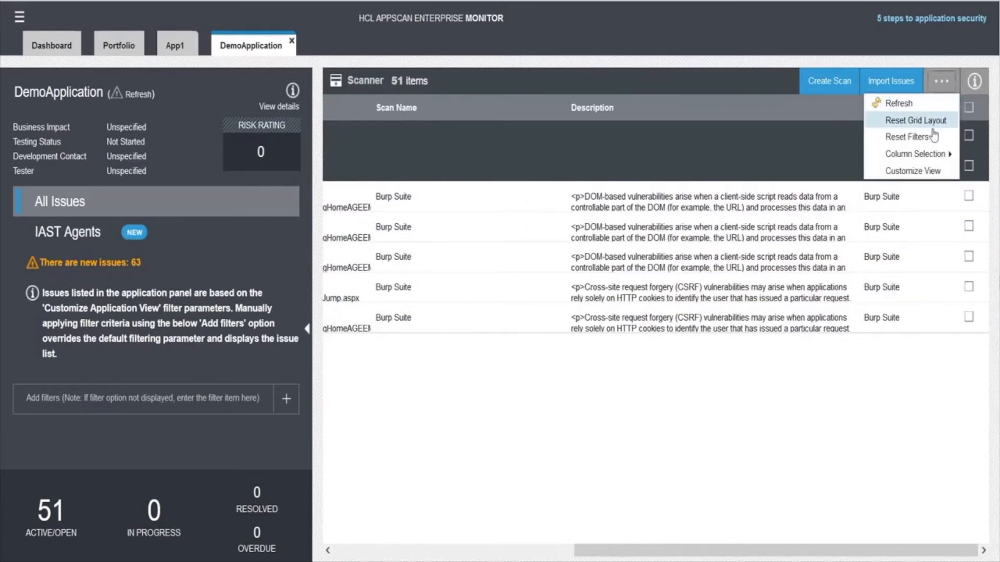
mouse_move(930, 156)
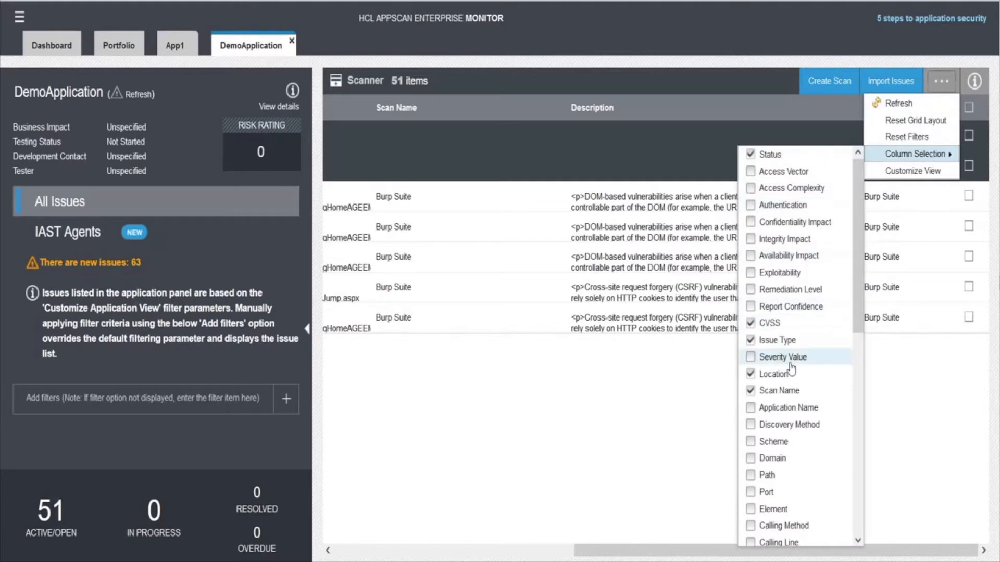
scroll(781, 375, down, 6)
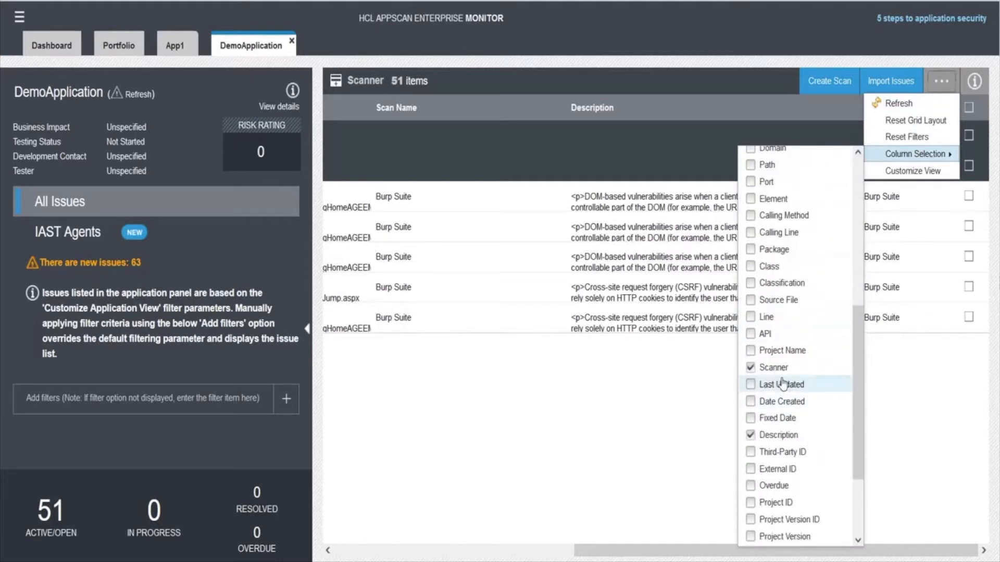
click(654, 421)
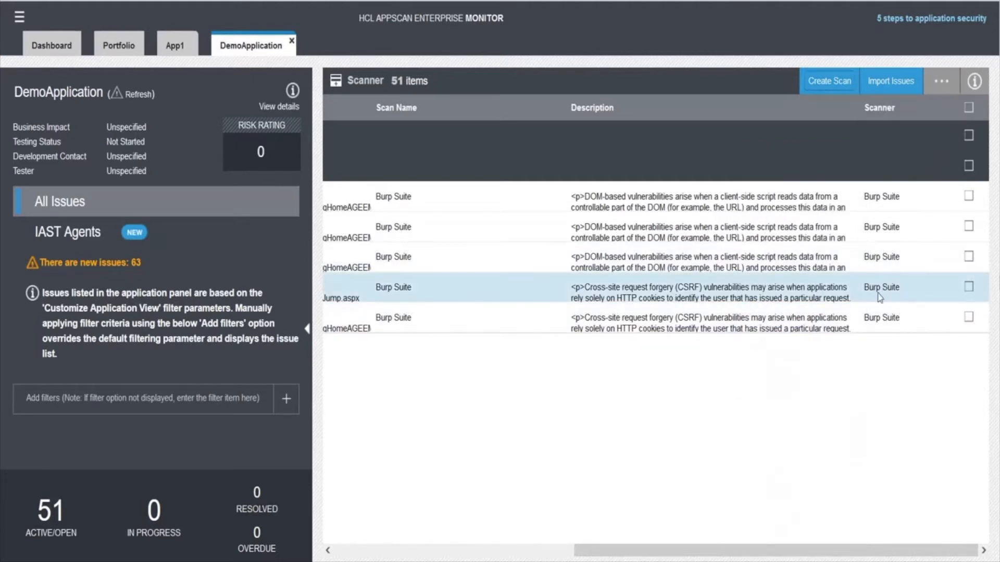
drag(776, 550, 628, 550)
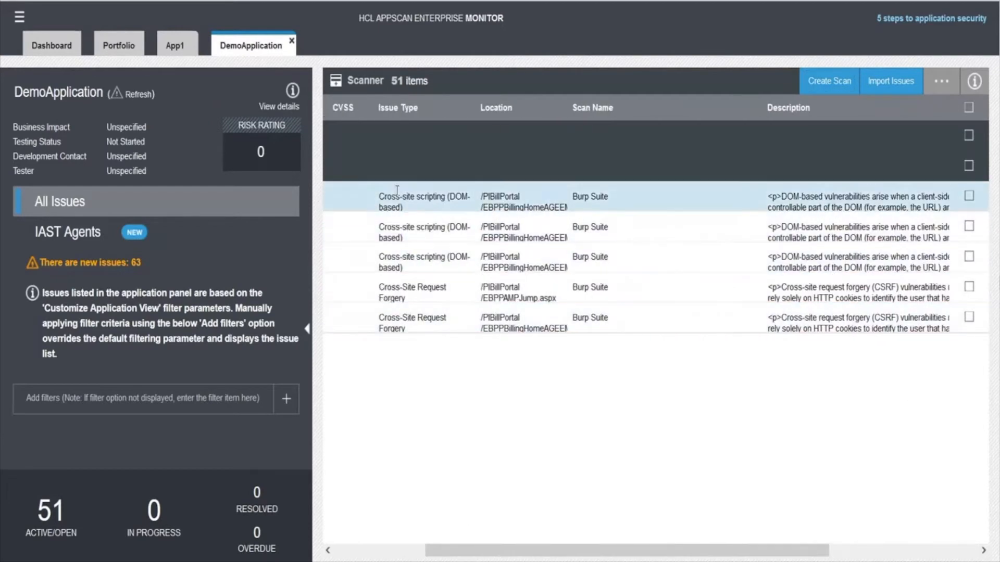
drag(495, 546, 402, 547)
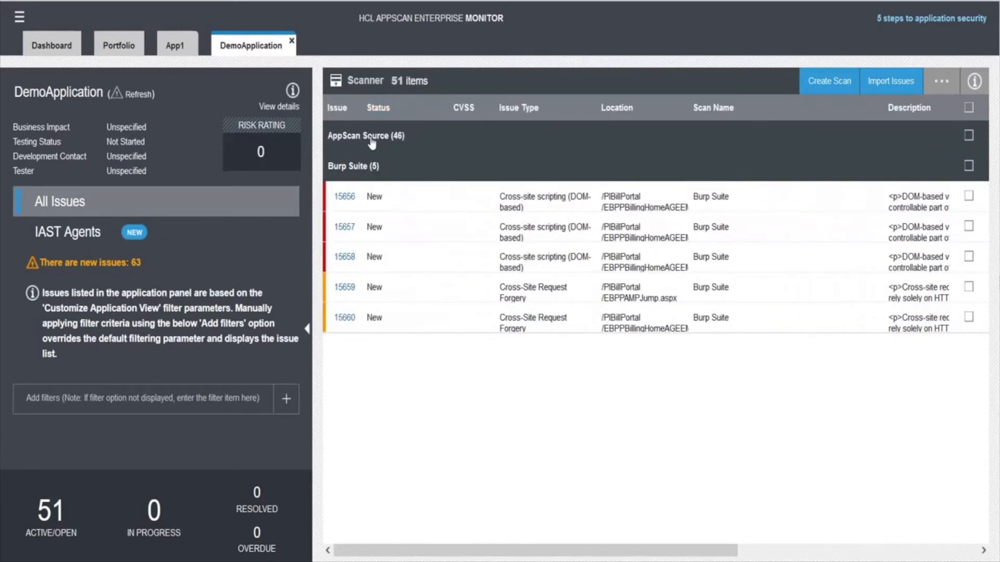
- Expand the AppScan Source group and compare the Scanner column values of its issues with those of the Burp Suite issues
click(372, 136)
drag(504, 550, 777, 543)
scroll(880, 235, down, 15)
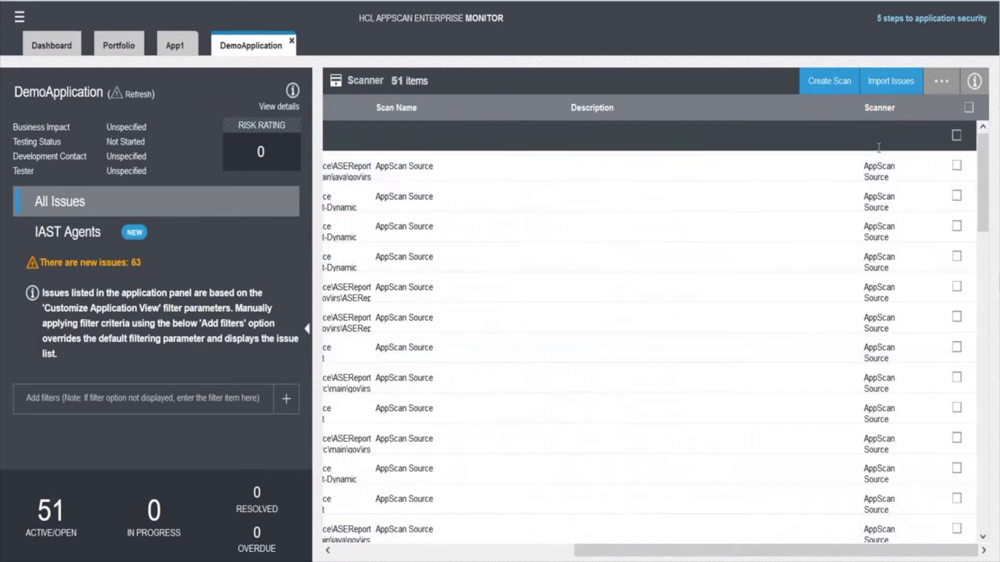
scroll(863, 283, down, 3)
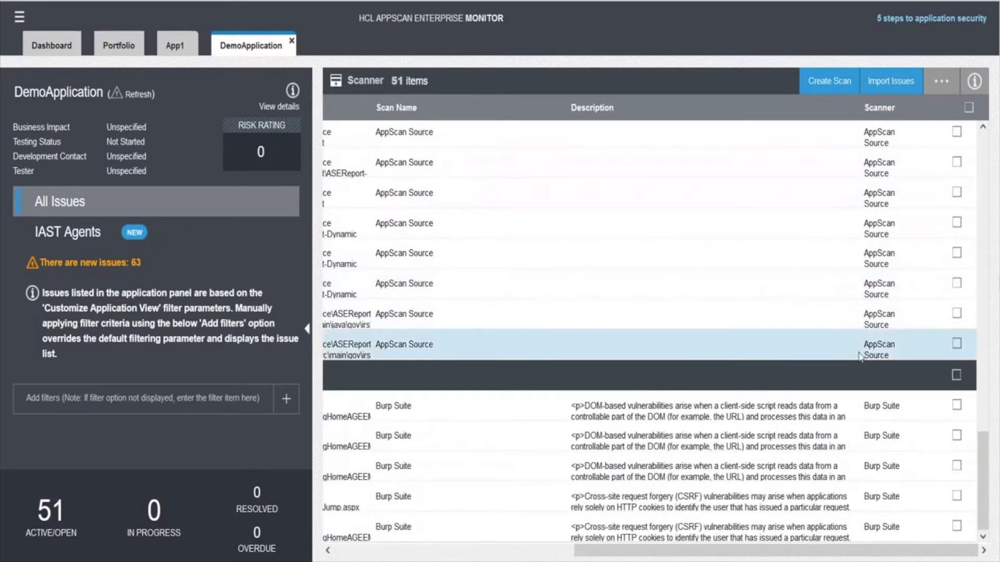
drag(687, 553, 440, 552)
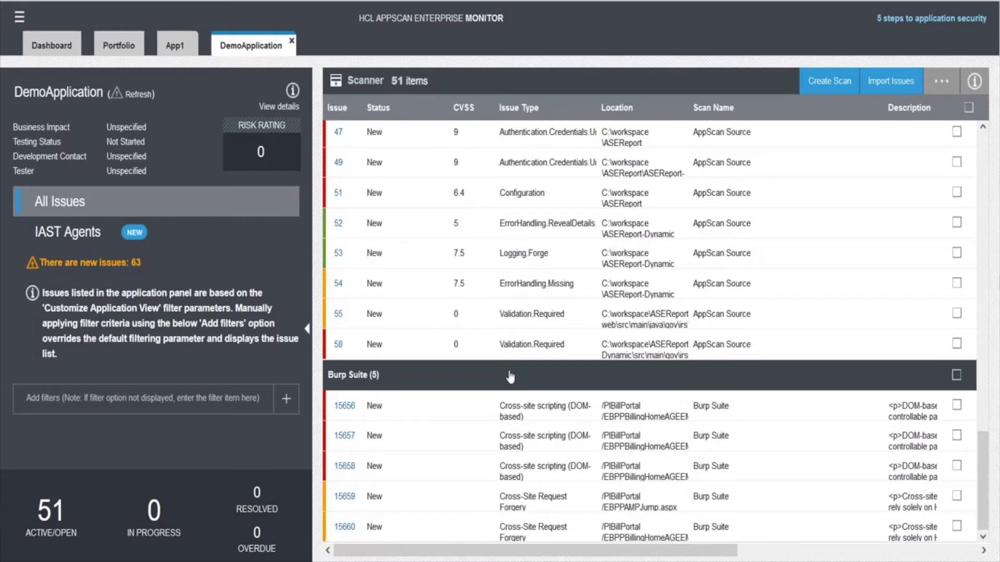
- Start a further issue import as a new analysis scan using the Generic scanner profile
click(943, 83)
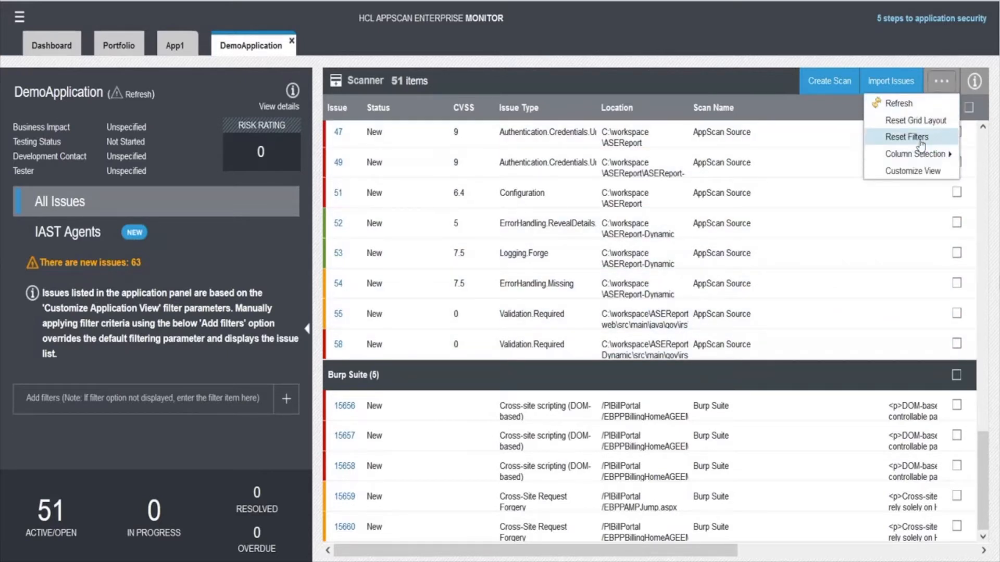
click(884, 82)
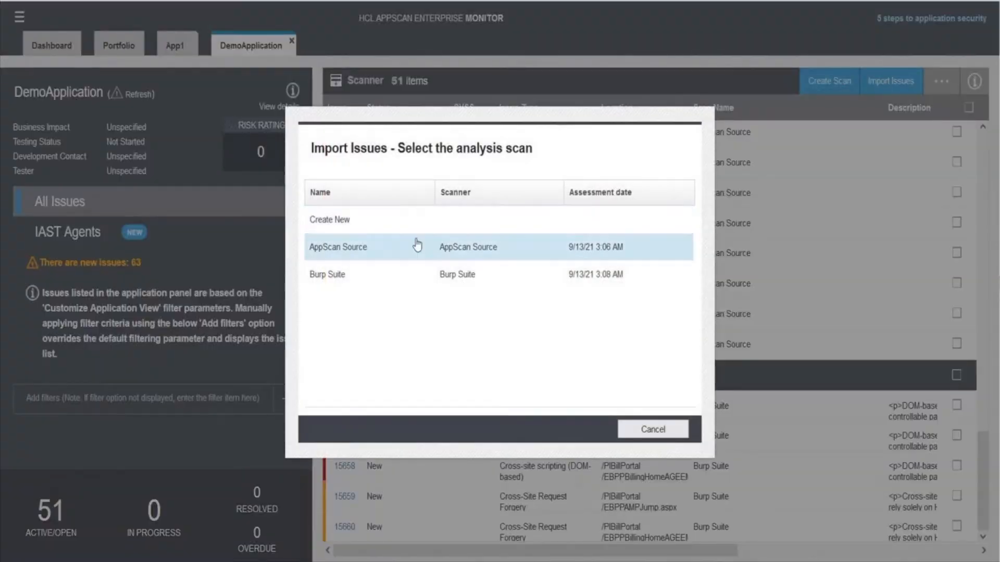
click(375, 220)
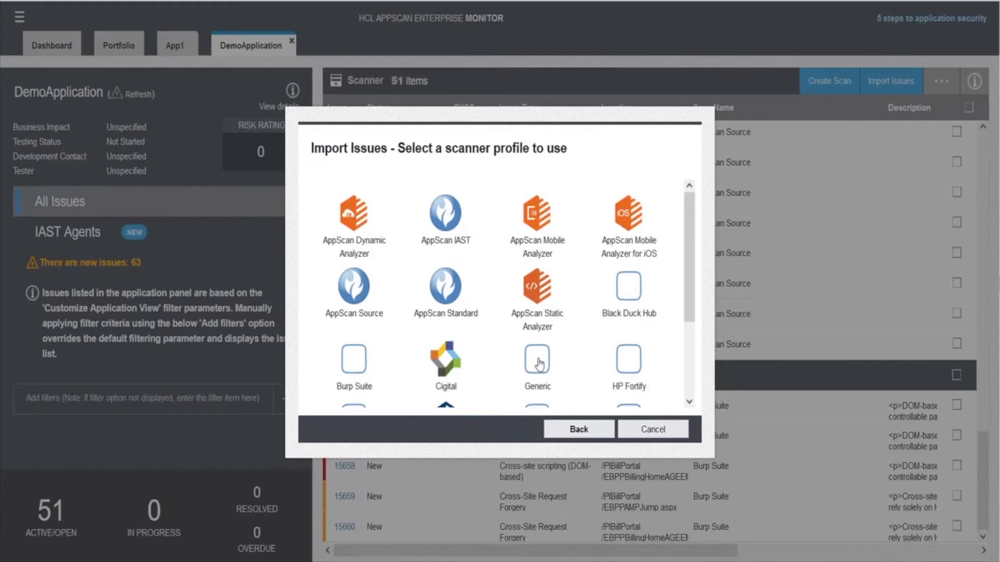
drag(688, 279, 695, 353)
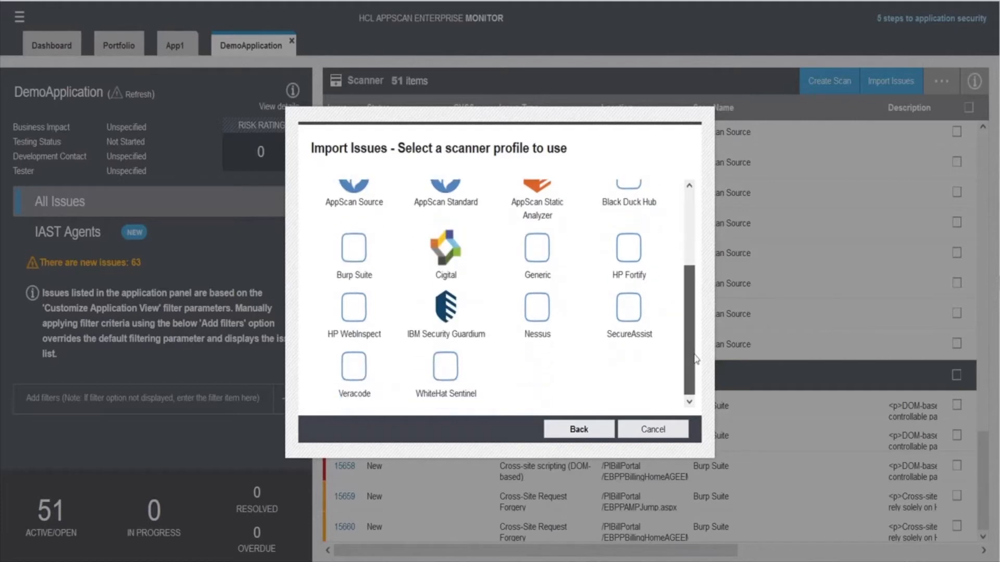
click(538, 252)
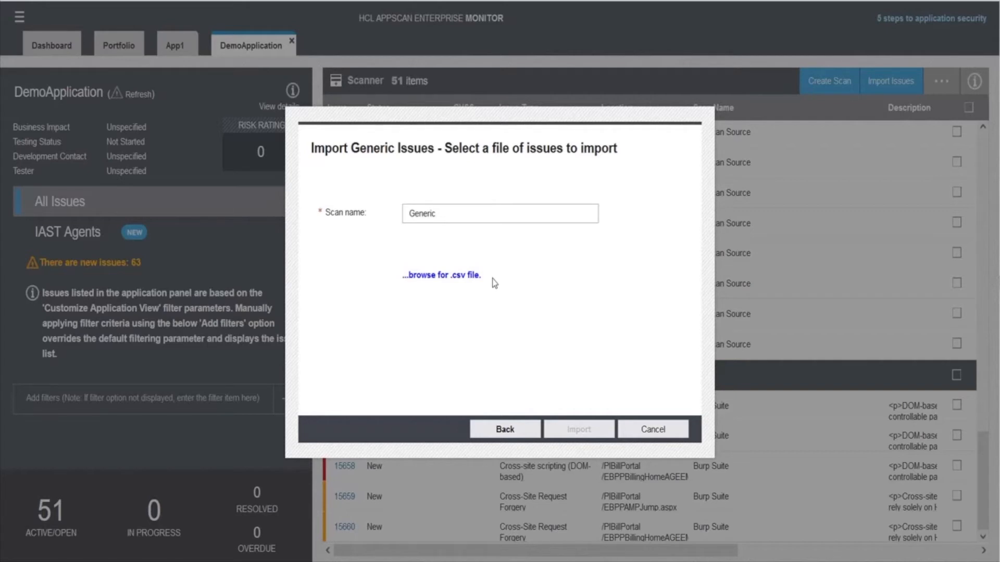
- Choose genericissue.csv from the Custom folder and import it under the scan name Generic, accepting the removal of orphaned issues
click(459, 282)
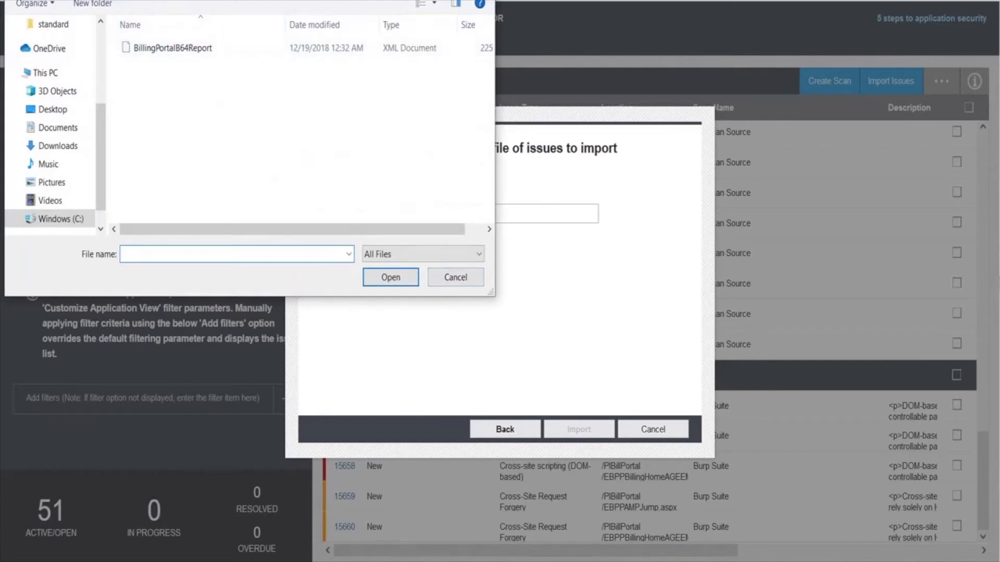
click(165, 0)
click(147, 148)
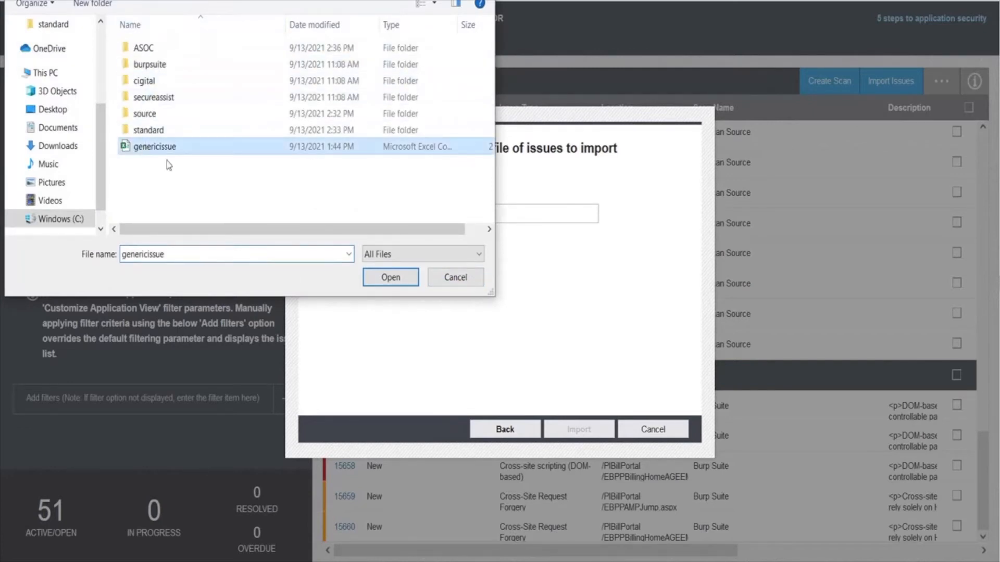
click(390, 277)
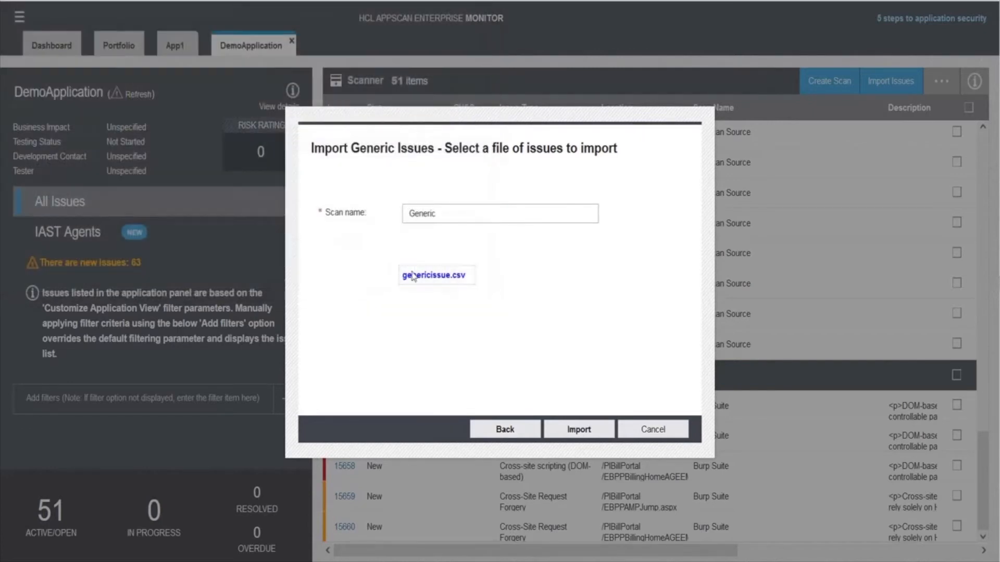
click(589, 437)
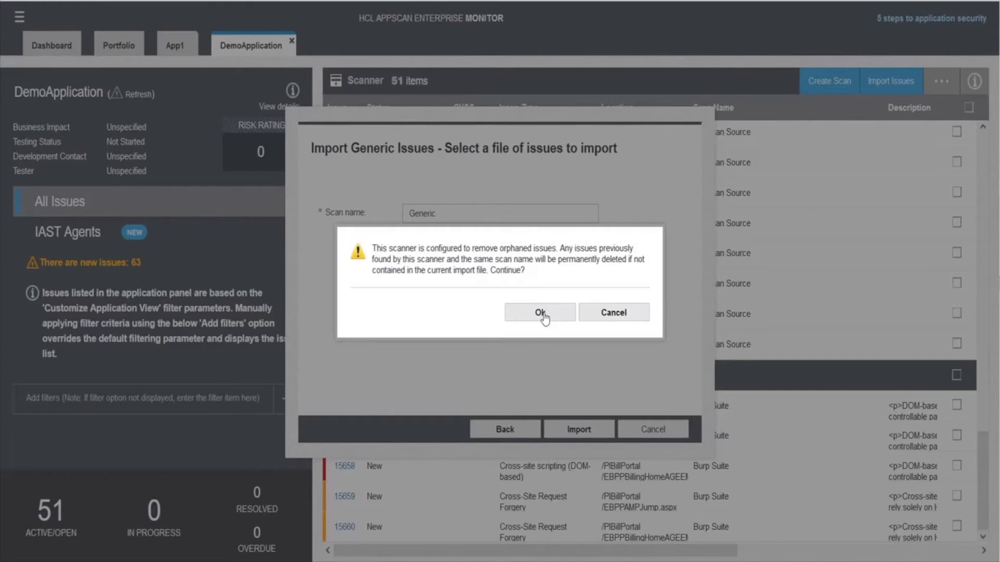
click(543, 317)
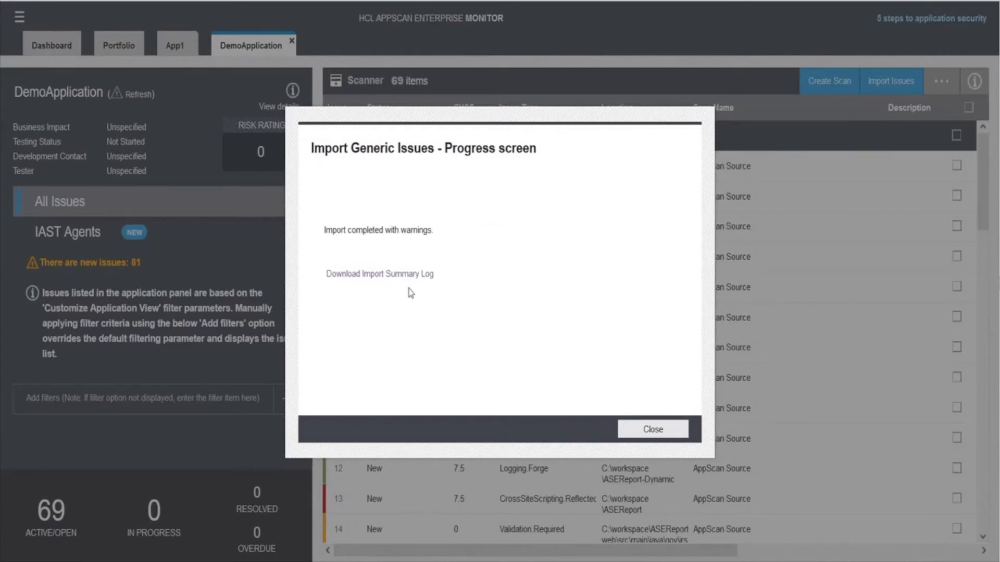
- Open the Generic import summary log in Notepad and read the Classification attribute warnings down to the completion line
click(380, 280)
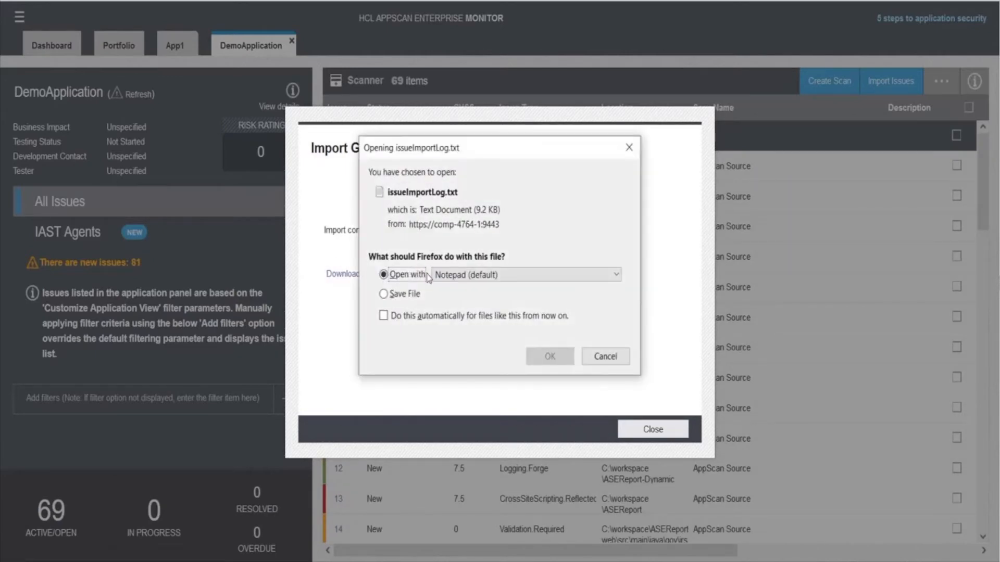
click(536, 355)
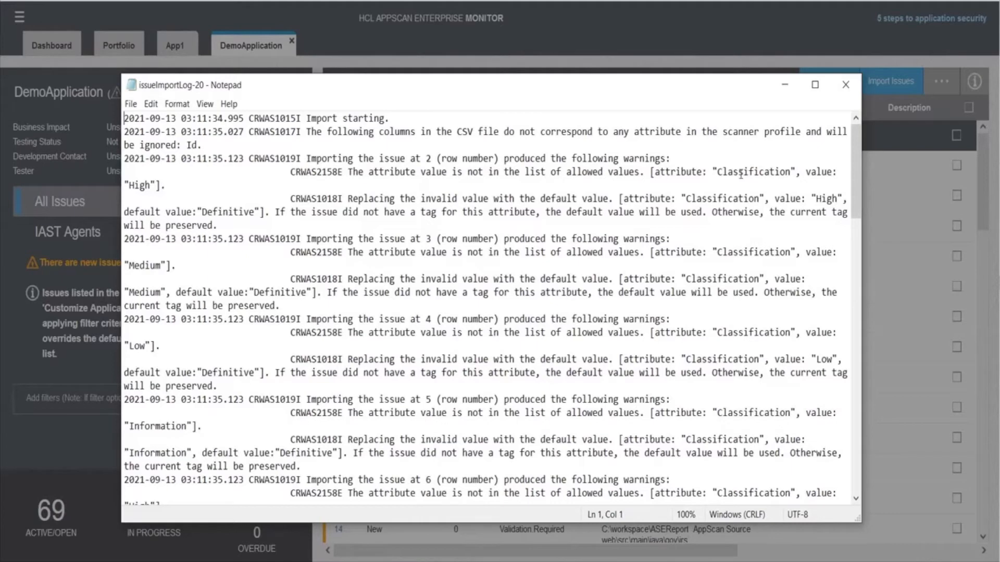
drag(723, 171, 776, 173)
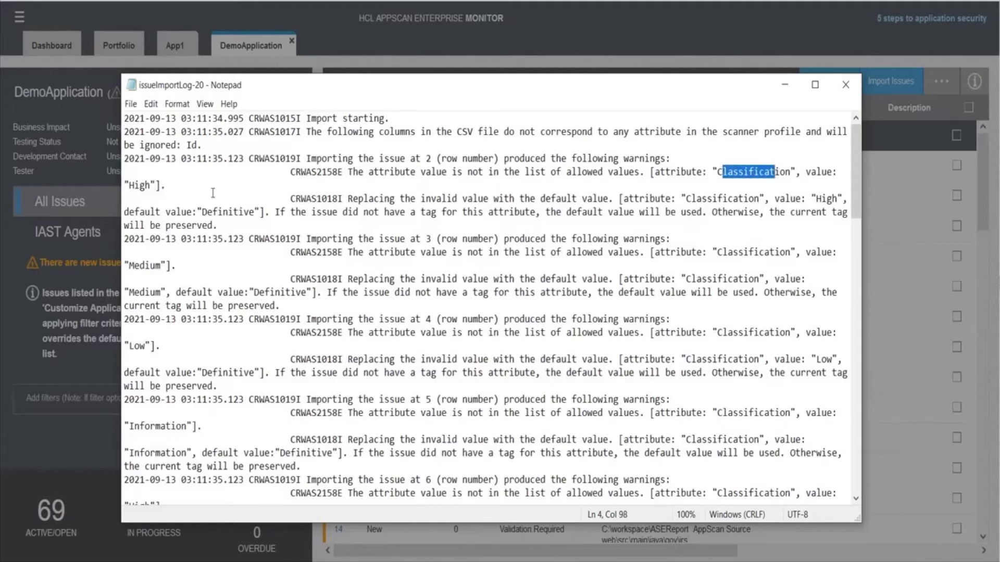
scroll(452, 299, down, 11)
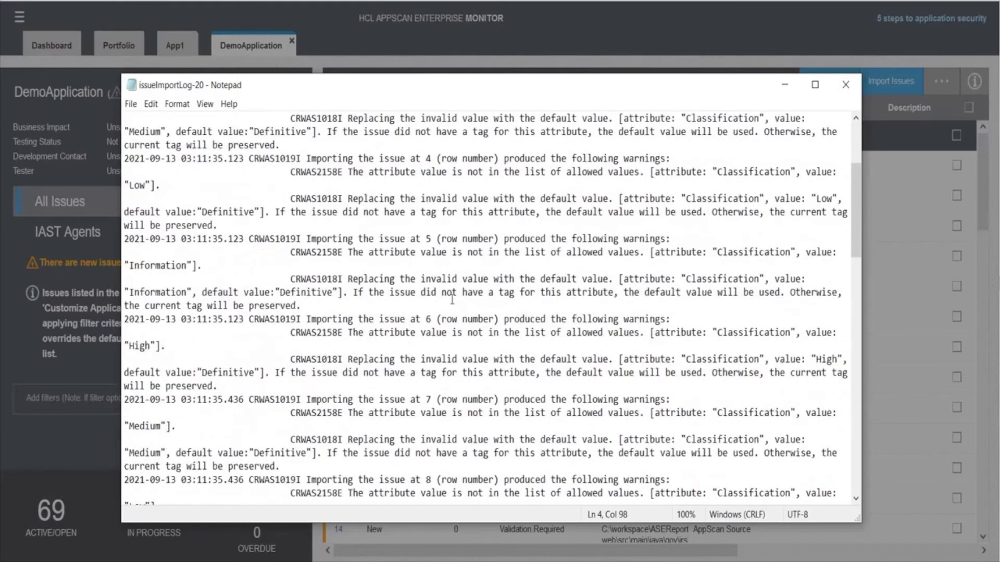
scroll(452, 300, down, 17)
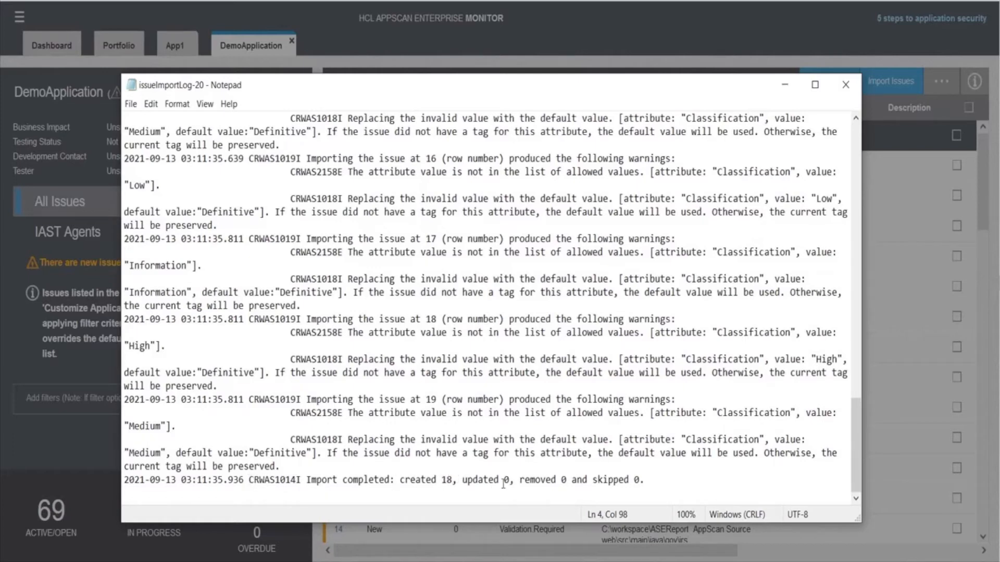
- Close the log and the import progress dialog, collapse the AppScan Source and Burp Suite groups, and review the issues in the expanded Generic group
click(846, 85)
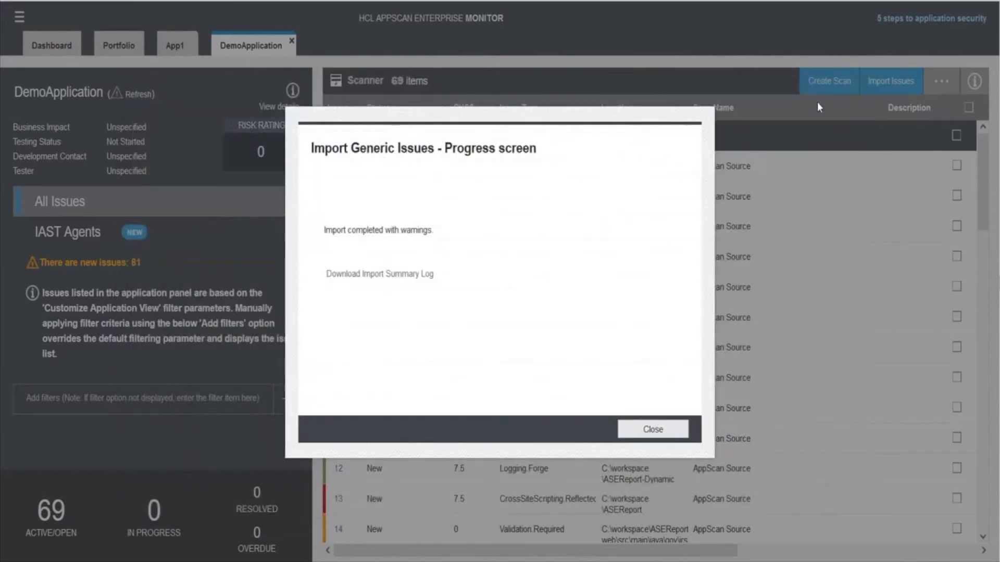
click(658, 423)
click(352, 137)
click(343, 347)
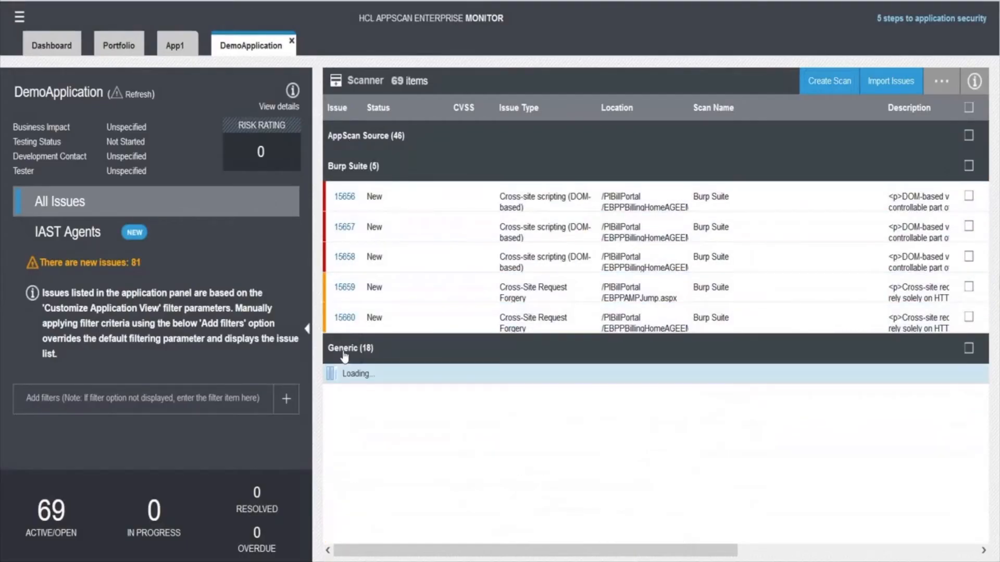
click(363, 167)
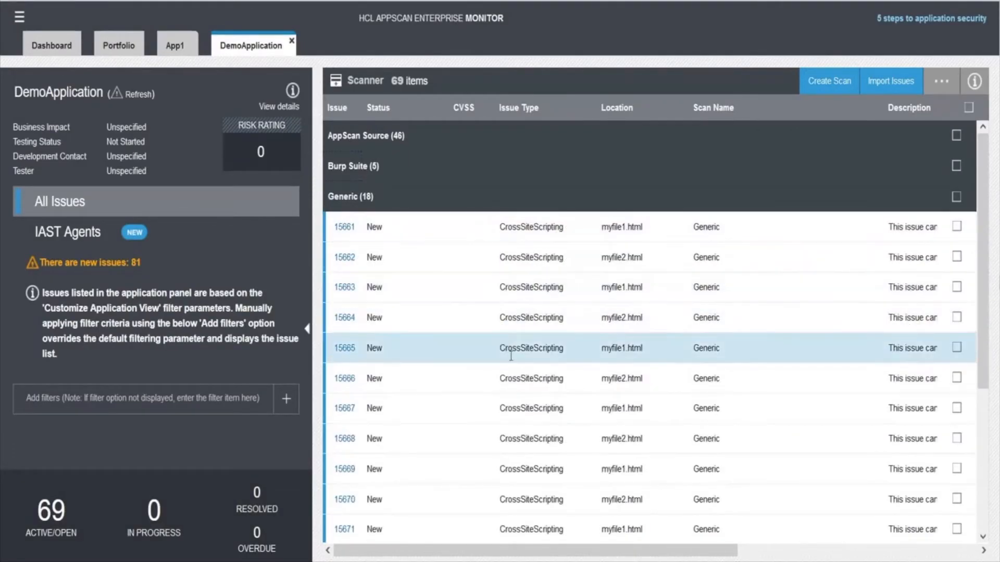
scroll(524, 370, down, 4)
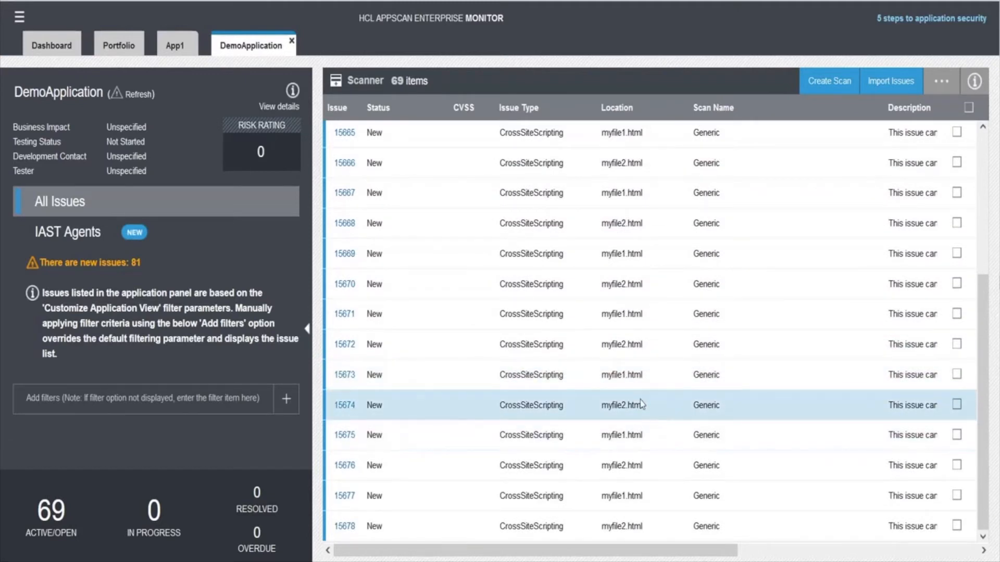
scroll(587, 245, up, 4)
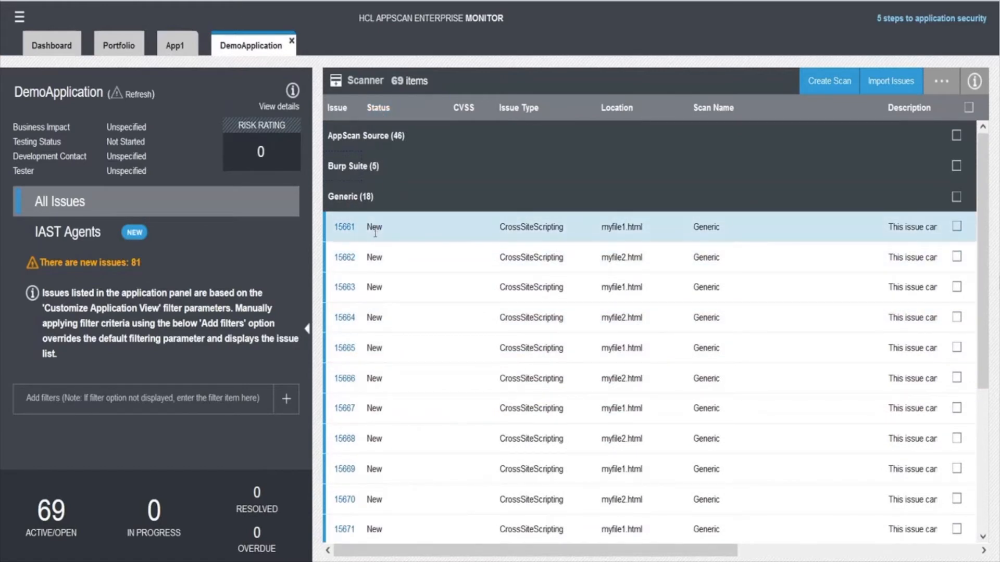
mouse_move(548, 553)
mouse_down()
mouse_move(835, 557)
mouse_move(531, 556)
mouse_up()
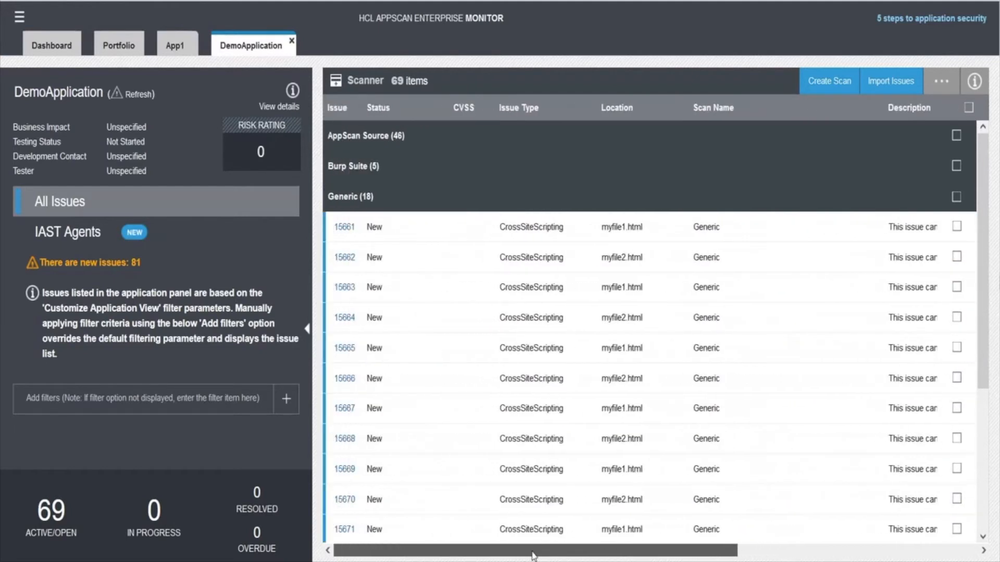
- Add the Classification column to the DemoApplication issue list and refresh the list
click(943, 87)
mouse_move(932, 154)
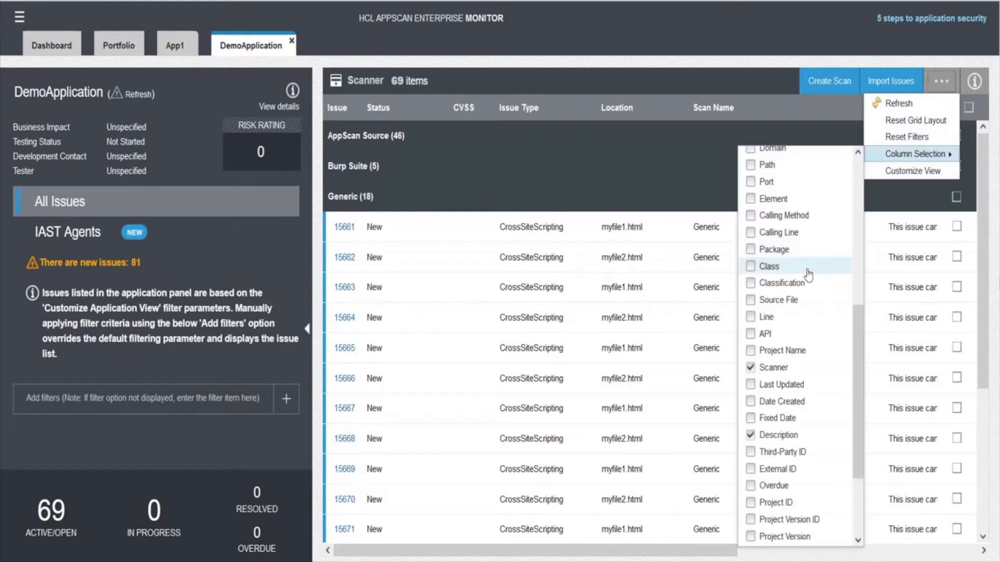
scroll(810, 293, up, 3)
scroll(814, 300, down, 2)
click(750, 346)
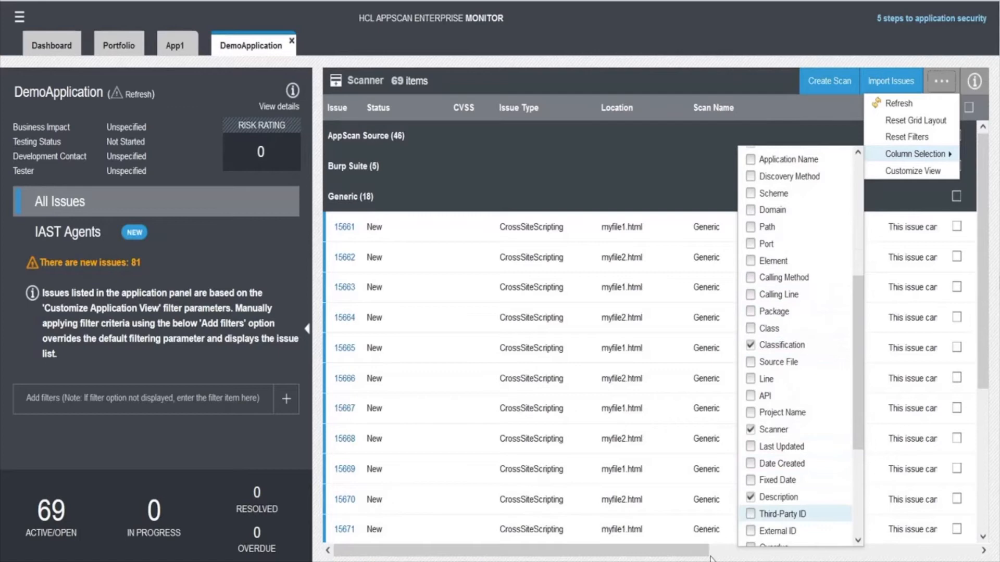
click(898, 103)
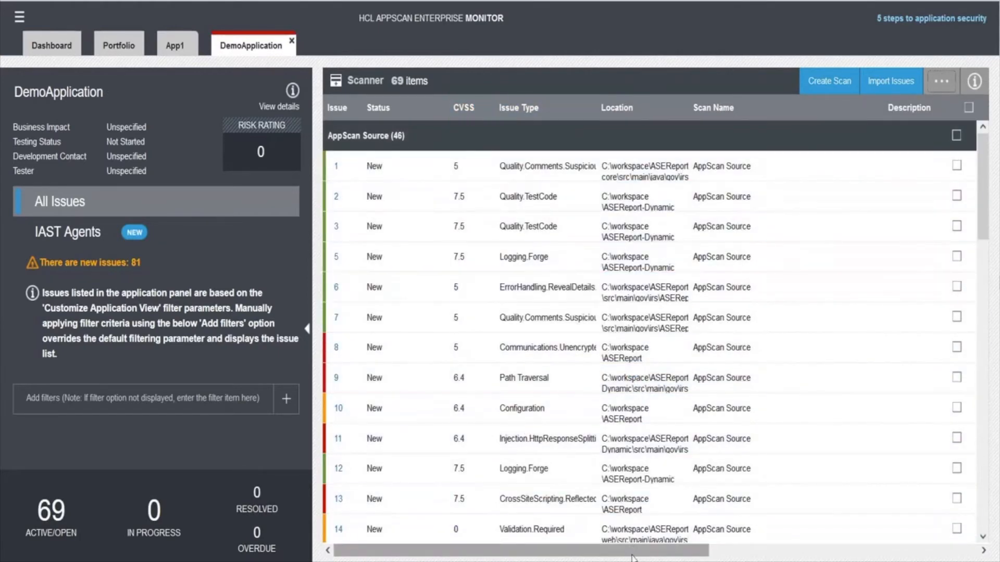
- Examine the Scanner and Classification values of the AppScan Source issues
drag(633, 557, 904, 542)
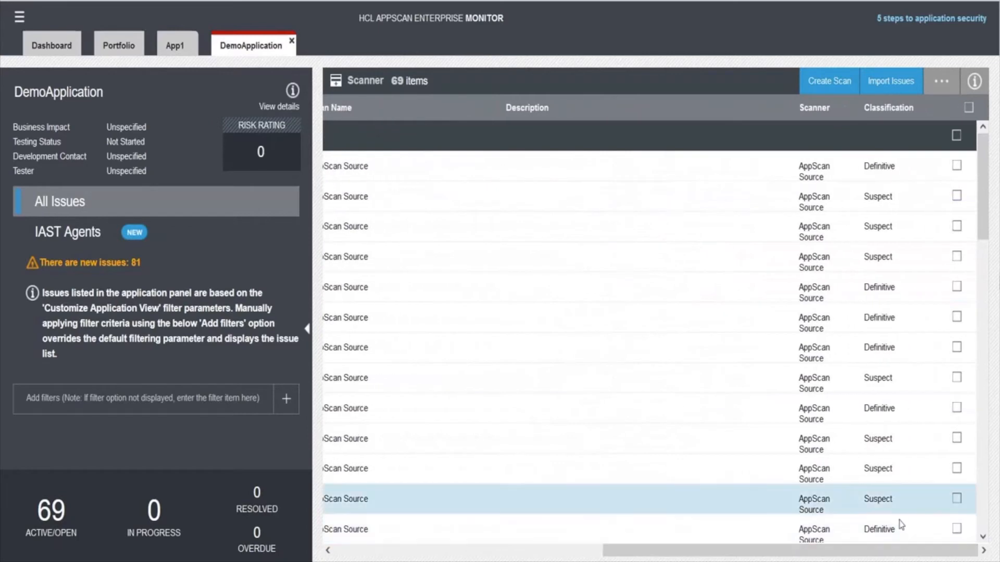
scroll(884, 396, down, 3)
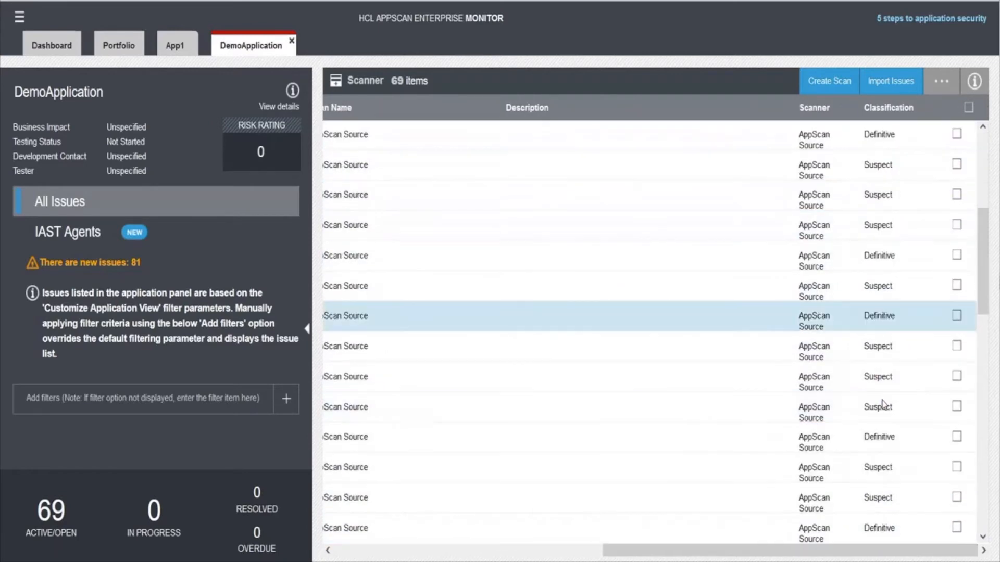
scroll(884, 404, down, 5)
drag(847, 557, 536, 546)
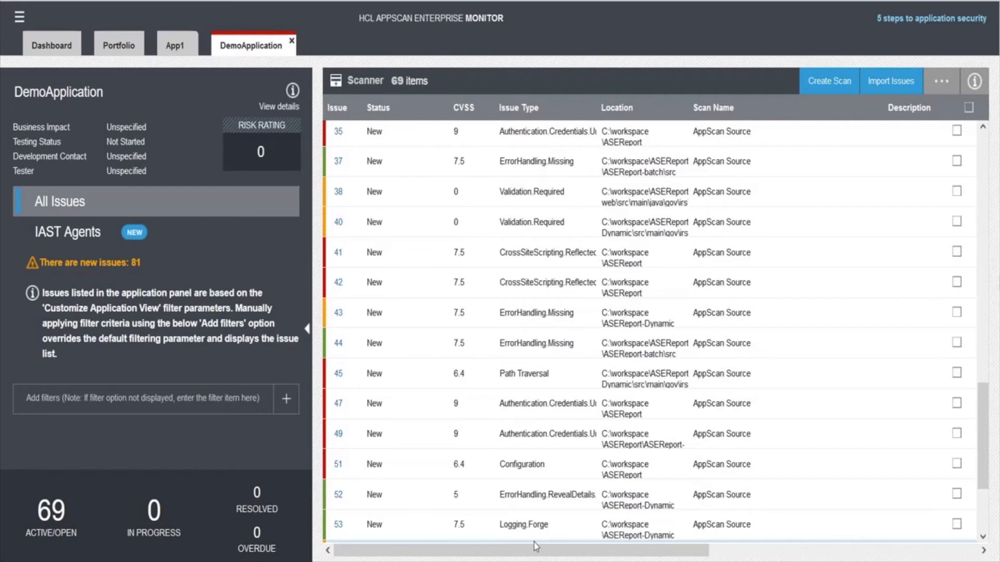
drag(536, 546, 802, 557)
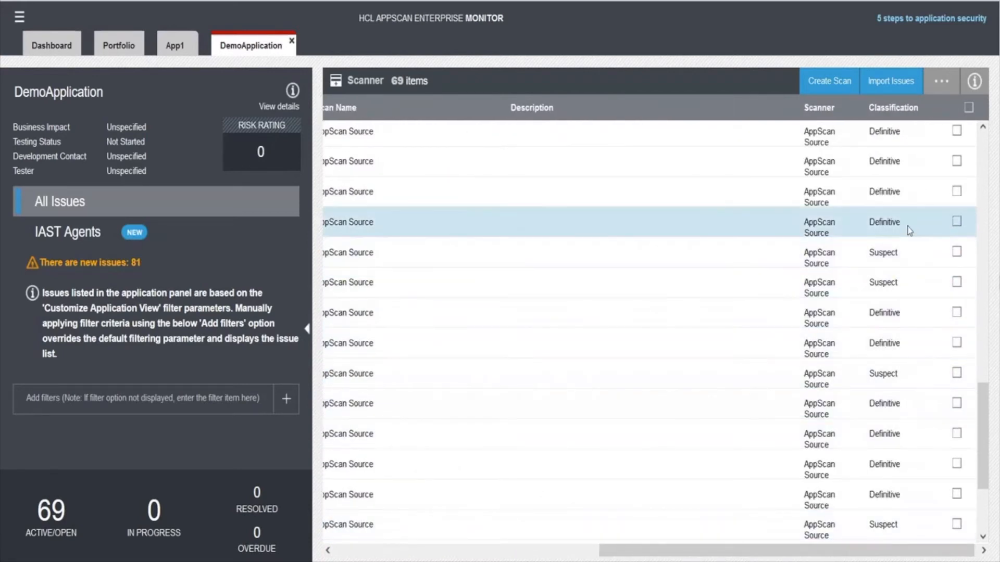
drag(839, 556, 572, 557)
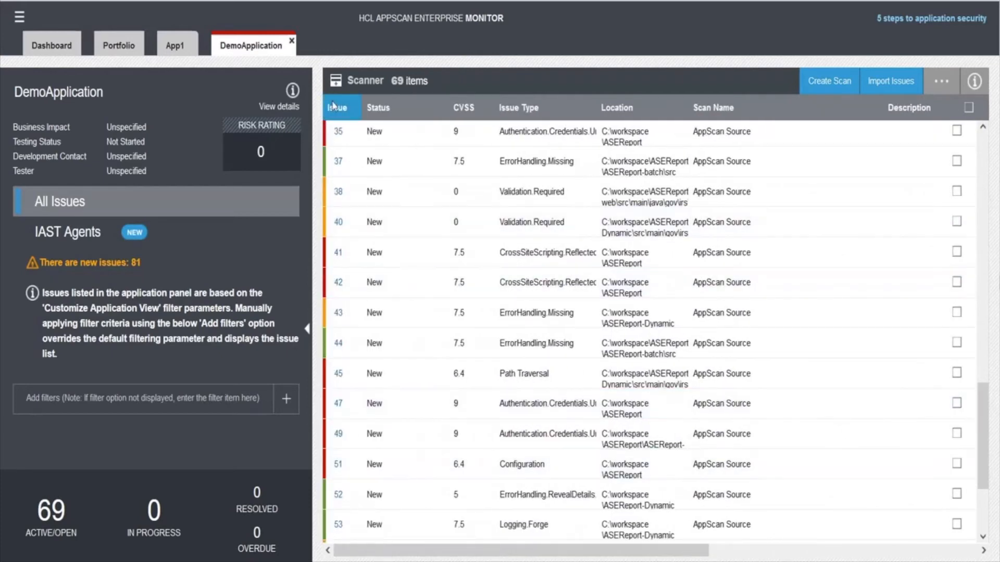
- Expand the Generic group, examine its Description, Scanner and Classification values, and look back over the AppScan Source issues
scroll(481, 352, down, 3)
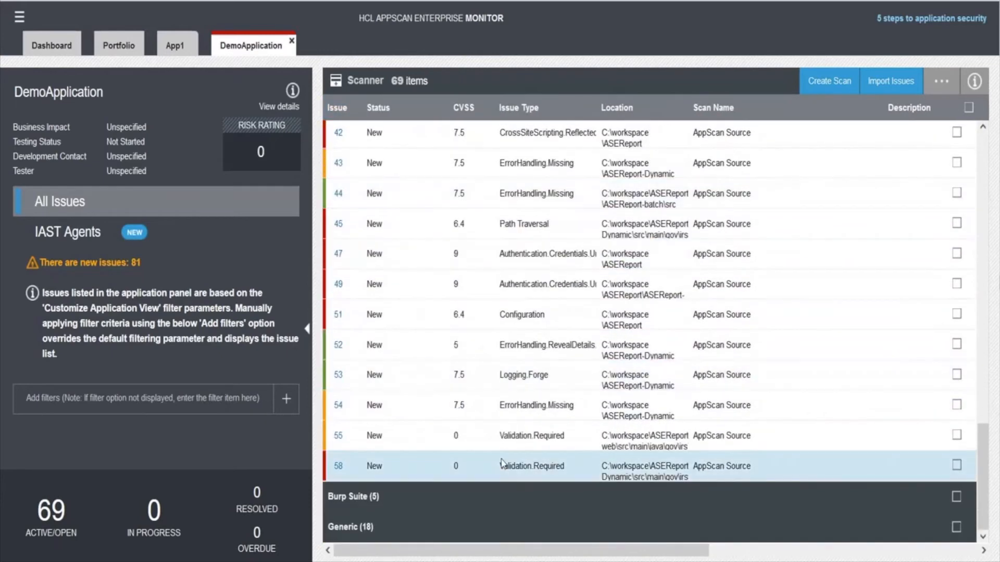
click(367, 528)
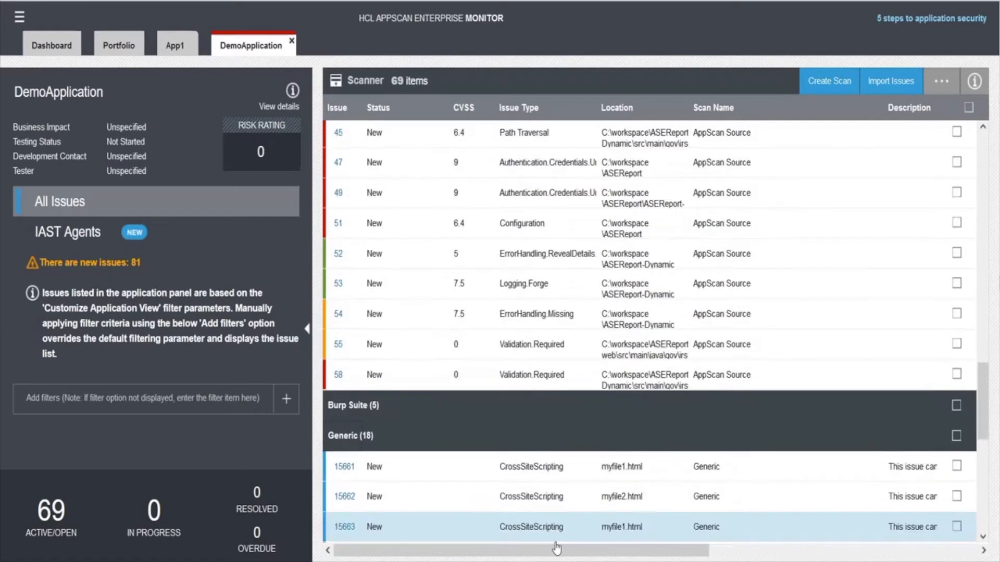
drag(569, 556, 834, 559)
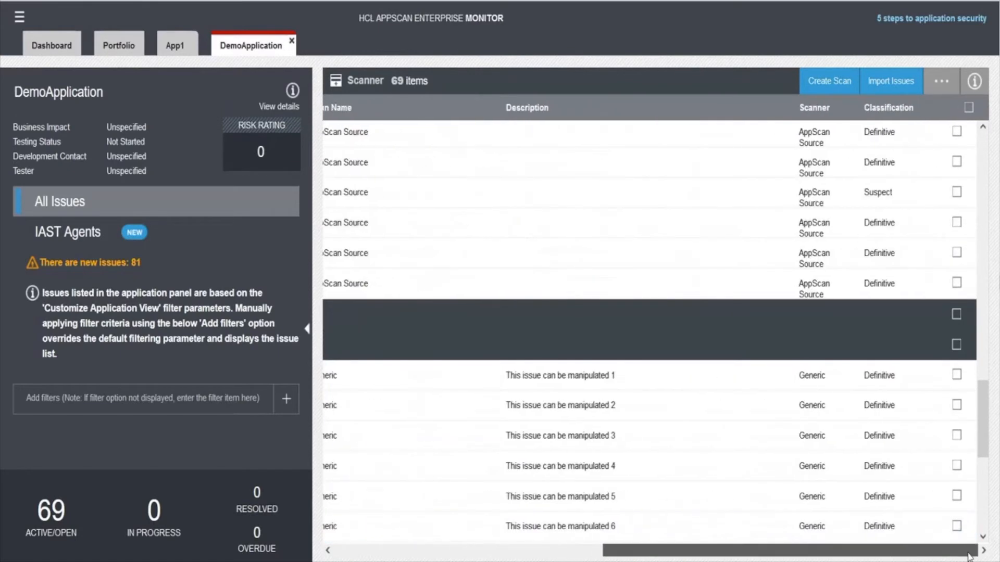
scroll(941, 429, down, 5)
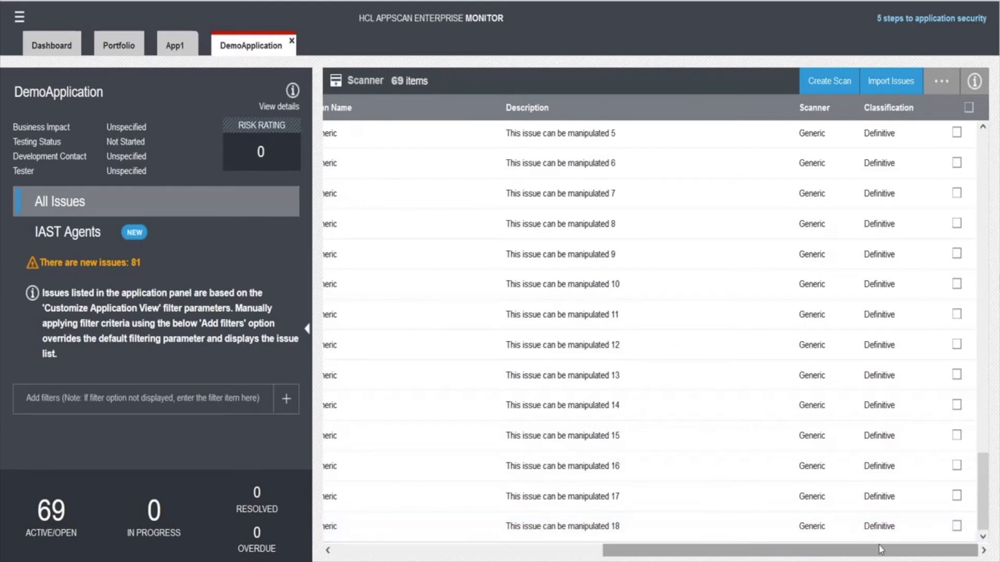
drag(884, 556, 582, 560)
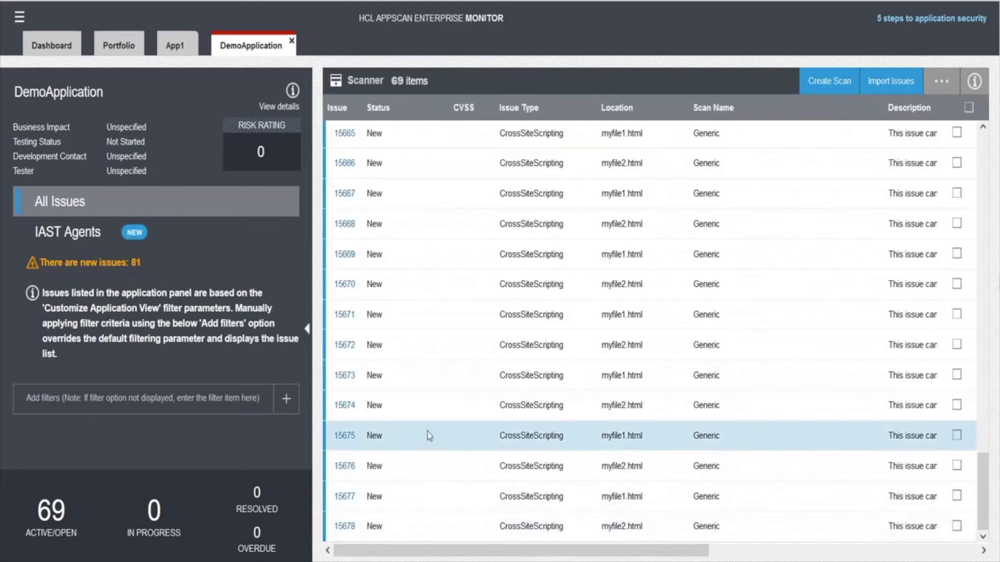
scroll(344, 414, up, 2)
scroll(451, 388, up, 8)
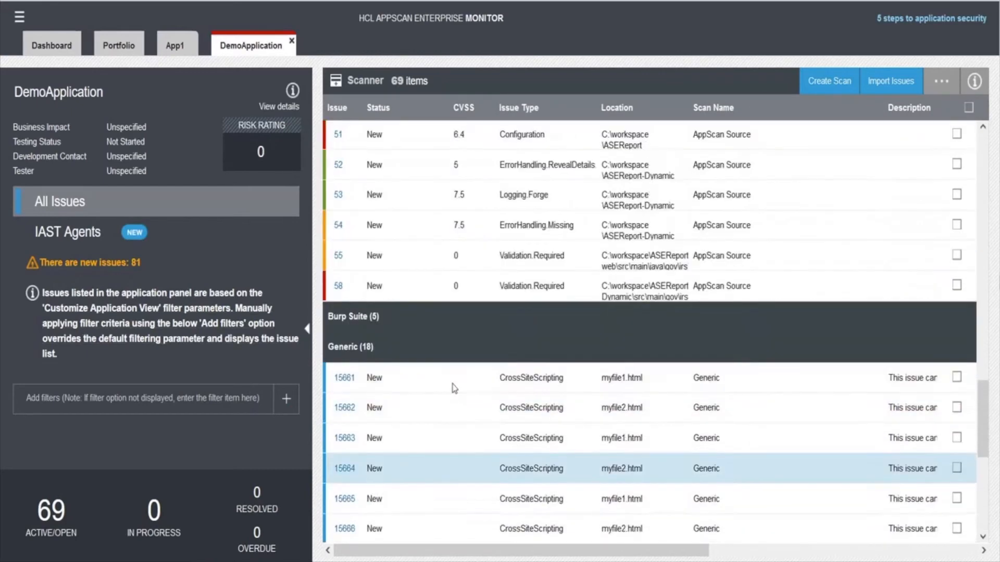
scroll(450, 393, up, 3)
scroll(456, 323, up, 5)
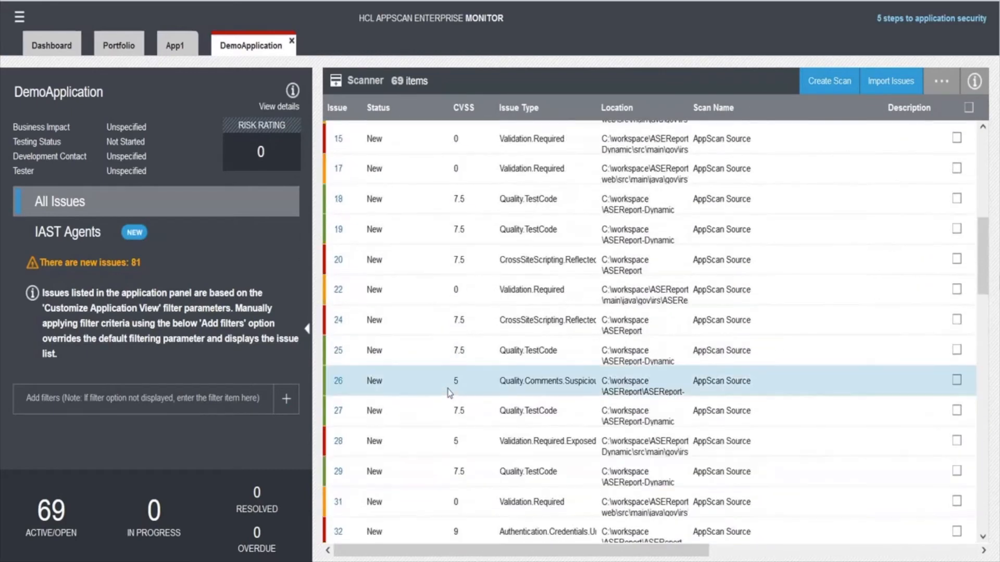
scroll(419, 494, down, 10)
scroll(418, 492, down, 5)
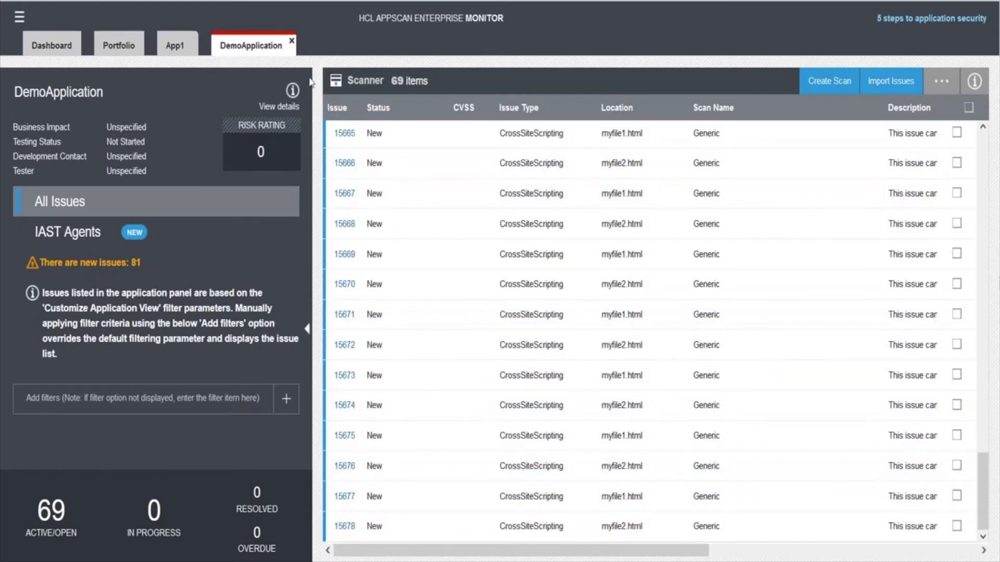
- Open the scanner profile template editor from the portfolio and look through the available scanner profiles
click(119, 47)
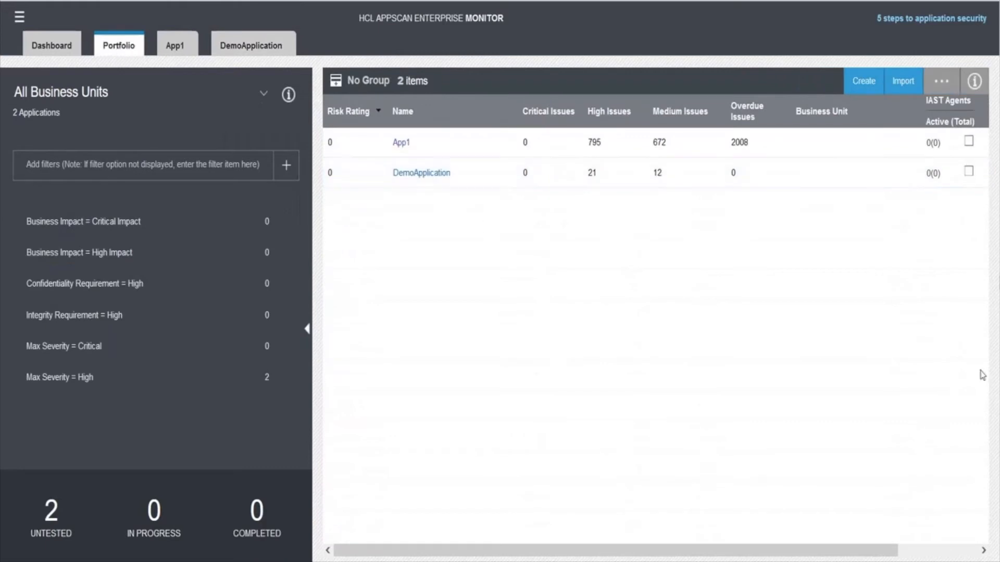
click(940, 83)
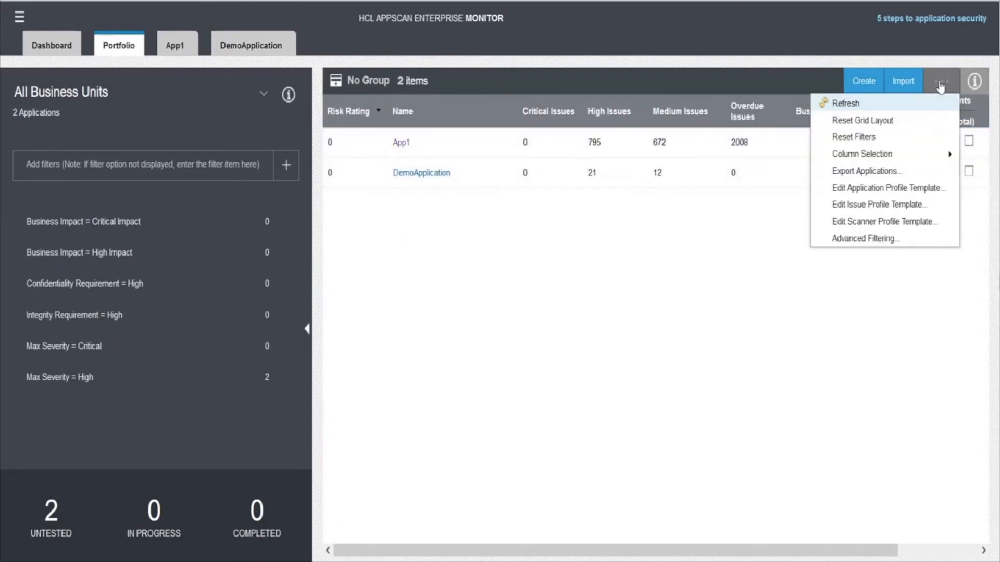
click(863, 224)
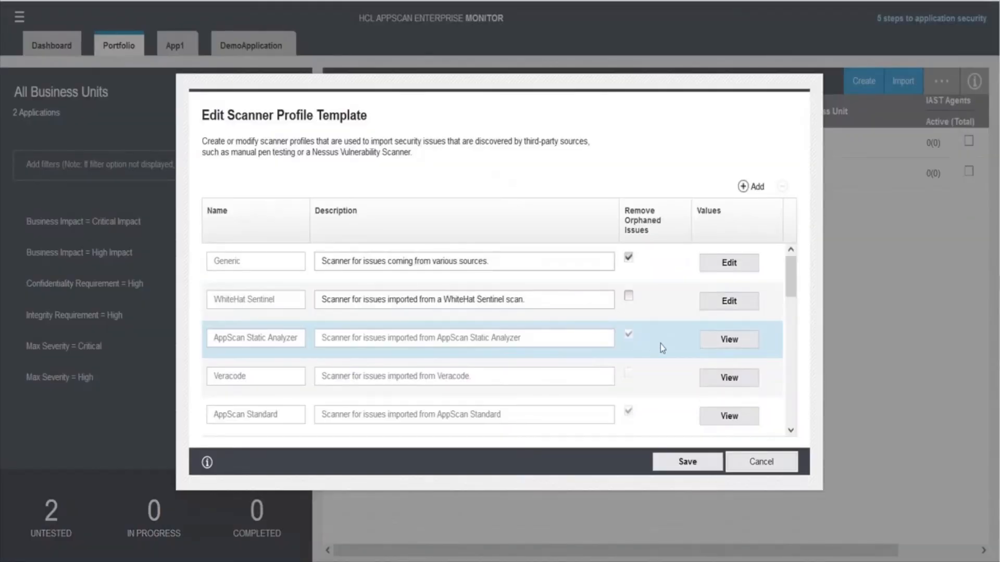
scroll(662, 347, down, 2)
scroll(661, 347, down, 8)
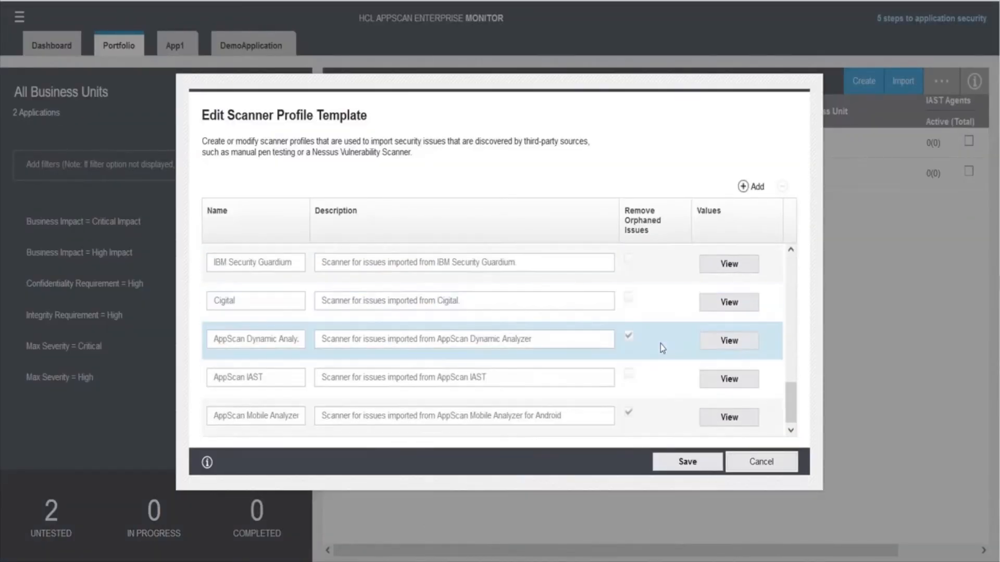
- Open the Generic scanner profile for editing and examine its issue attribute mappings
scroll(663, 376, up, 10)
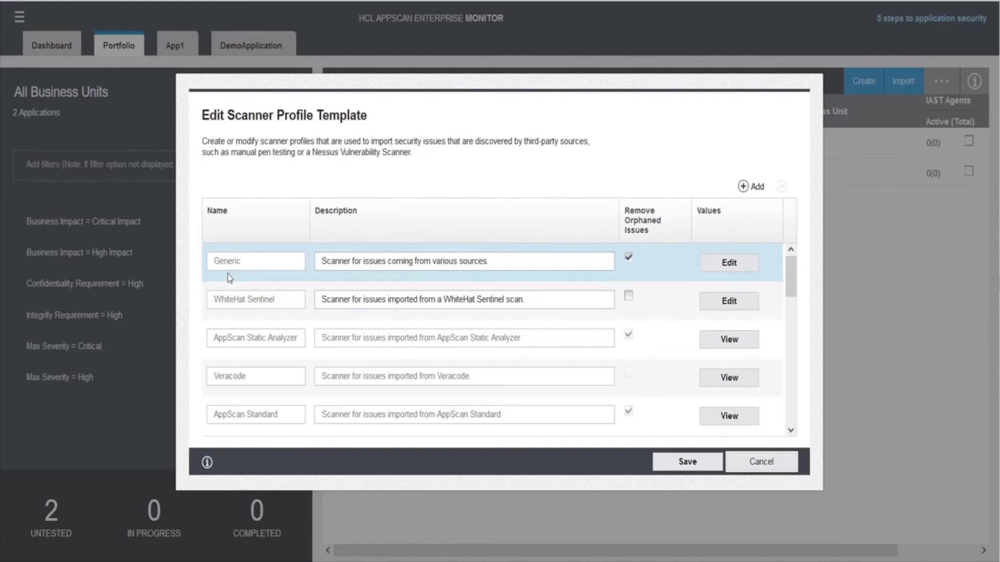
click(729, 263)
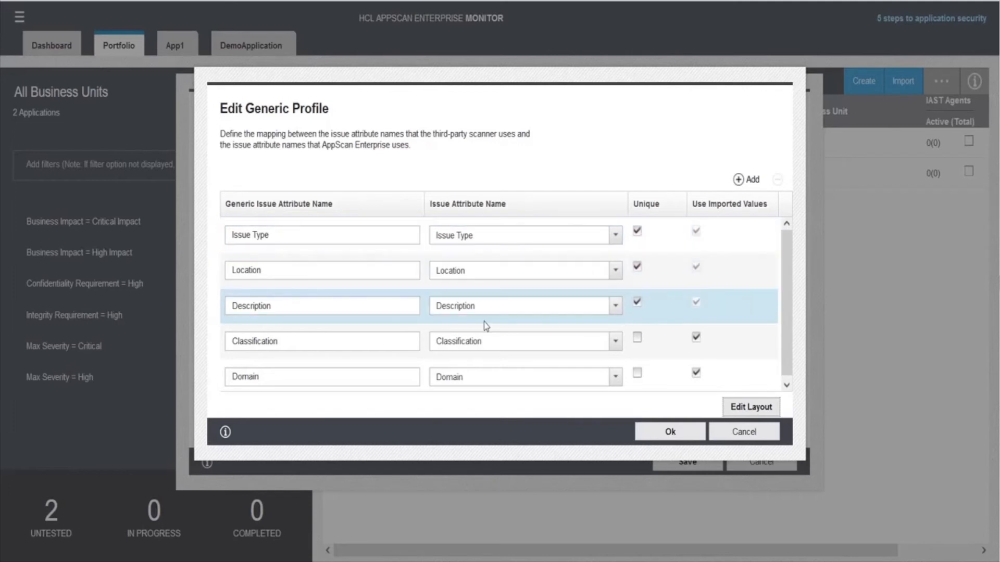
scroll(490, 344, down, 1)
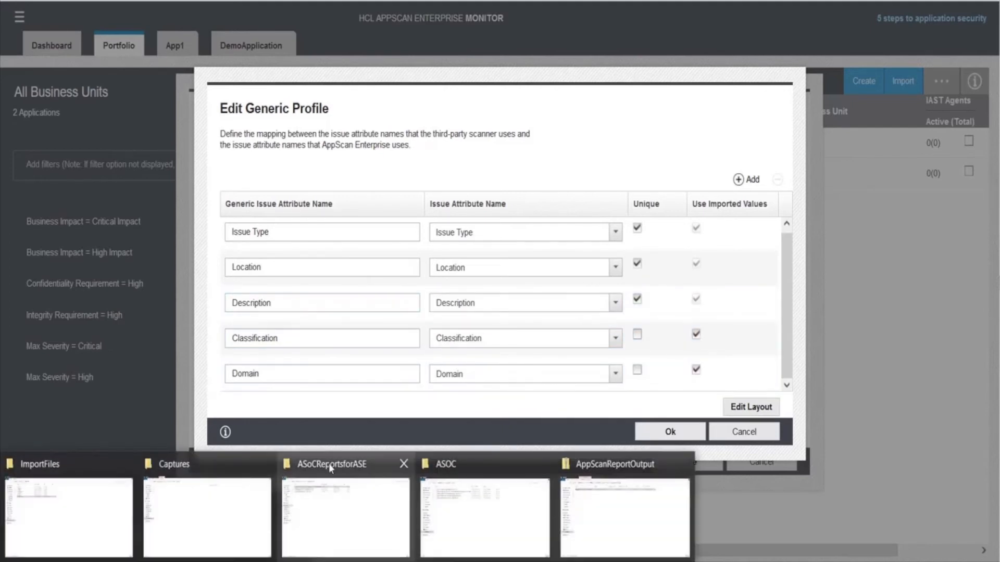
- Switch to genericissue.csv in Excel, fit columns A to F to their contents and select the Classification values in E2:E19
mouse_move(665, 528)
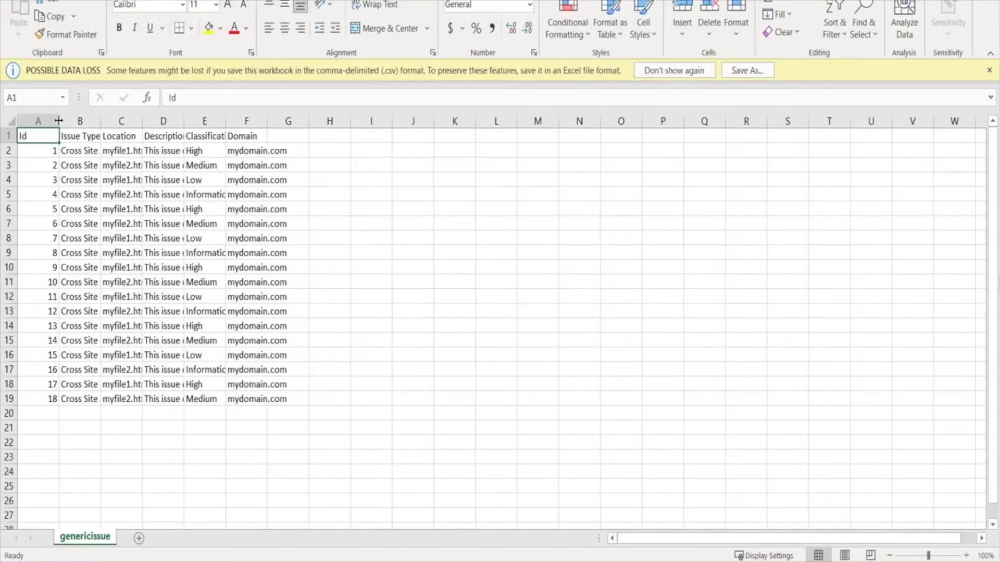
double_click(60, 121)
double_click(72, 121)
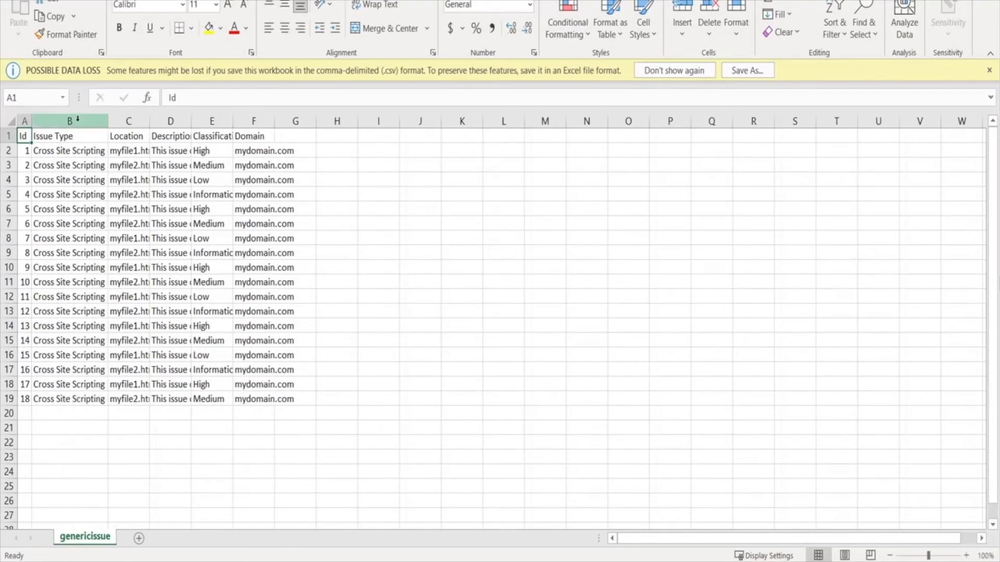
double_click(150, 121)
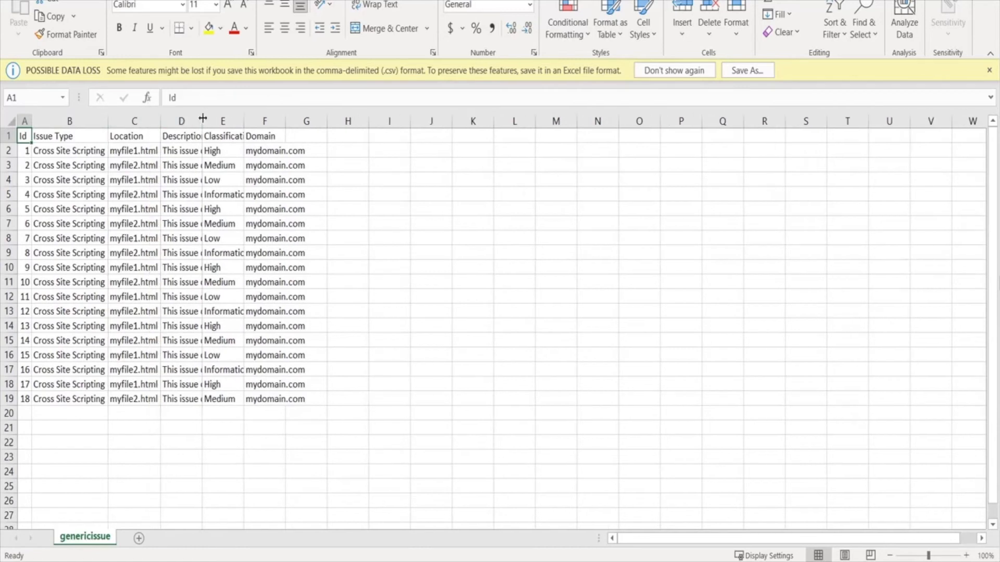
double_click(203, 121)
double_click(332, 118)
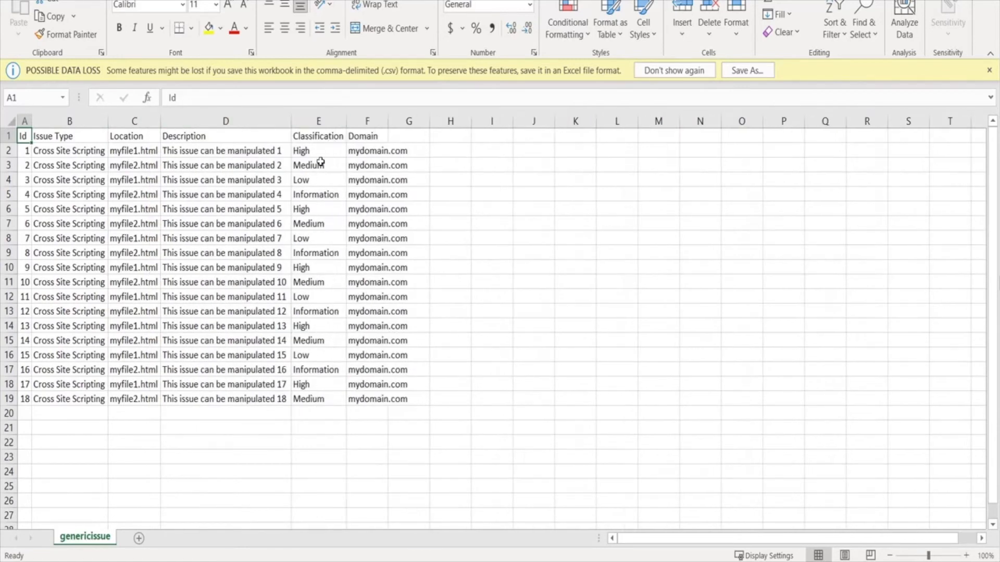
double_click(388, 119)
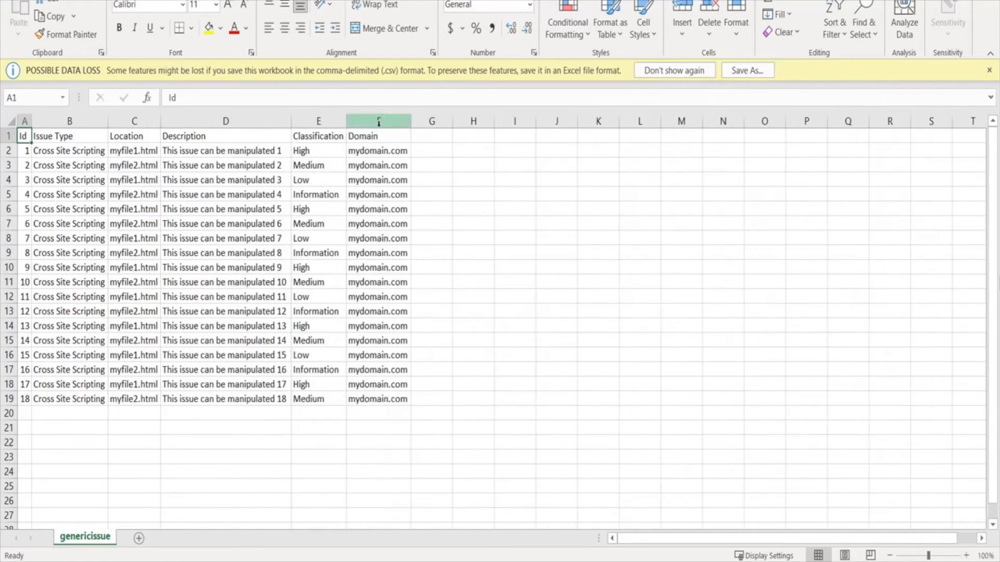
drag(310, 150, 304, 399)
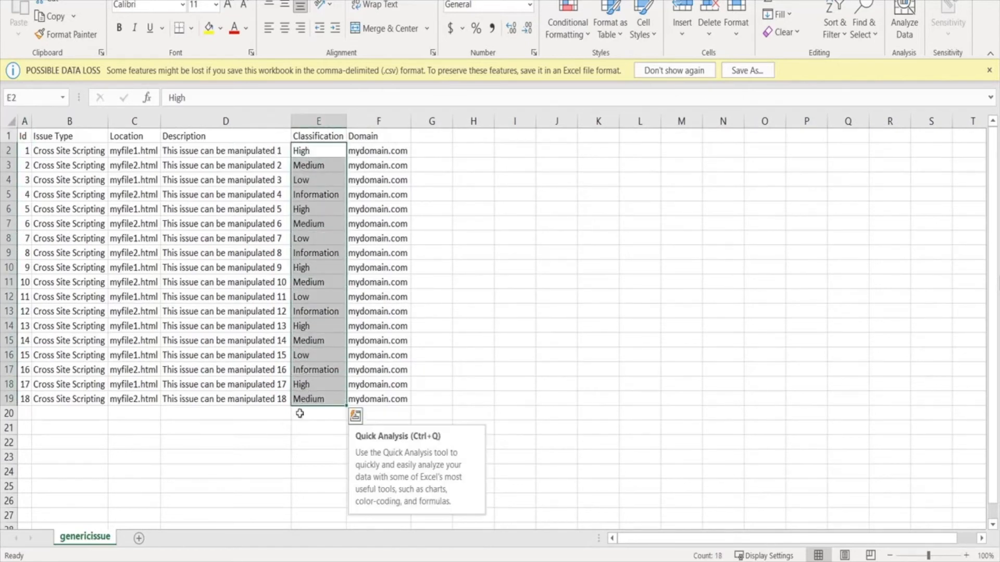
- Close genericissue.csv without saving and cancel the editing of the Generic scanner profile in AppScan Enterprise
click(294, 431)
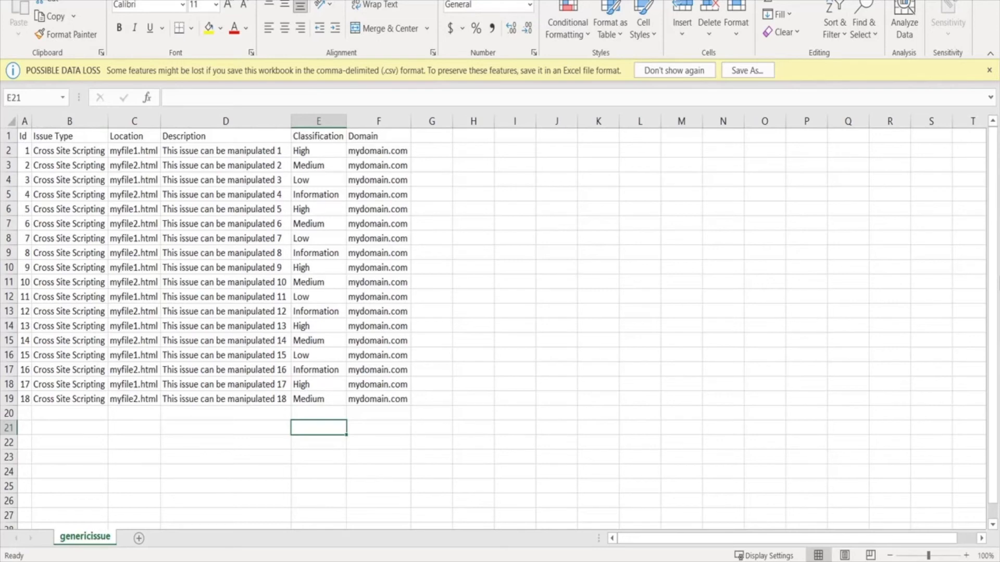
key(alt+F4)
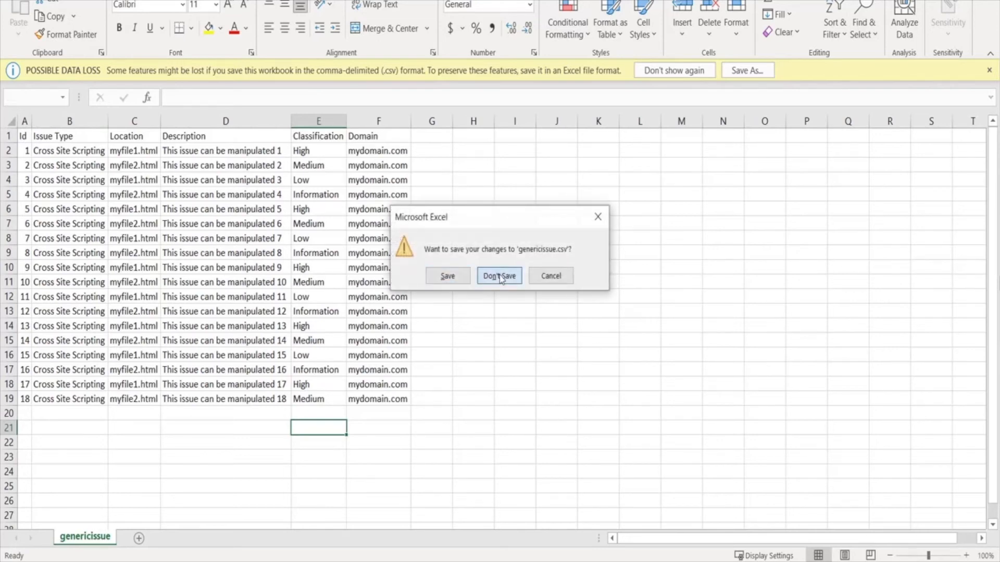
click(499, 275)
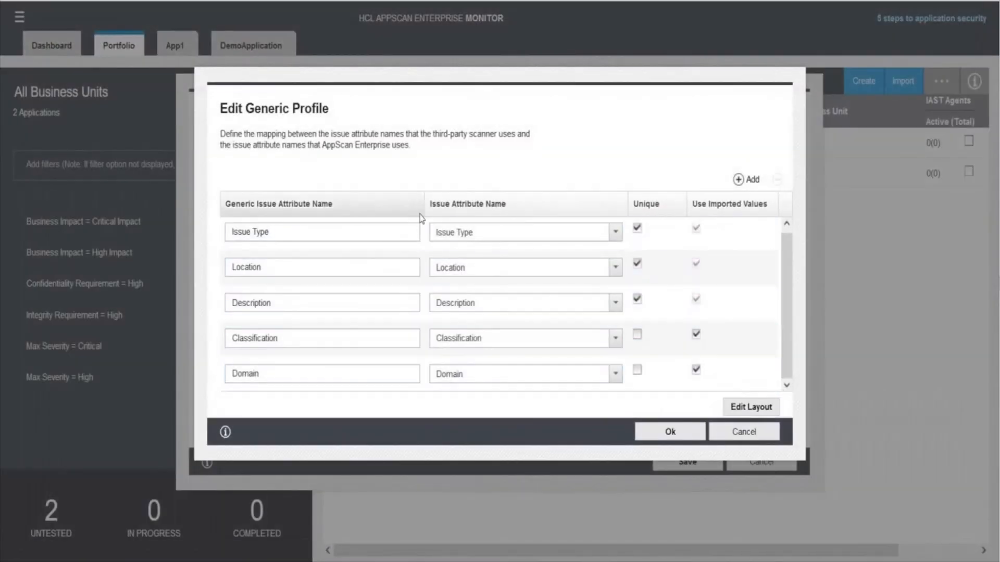
click(750, 436)
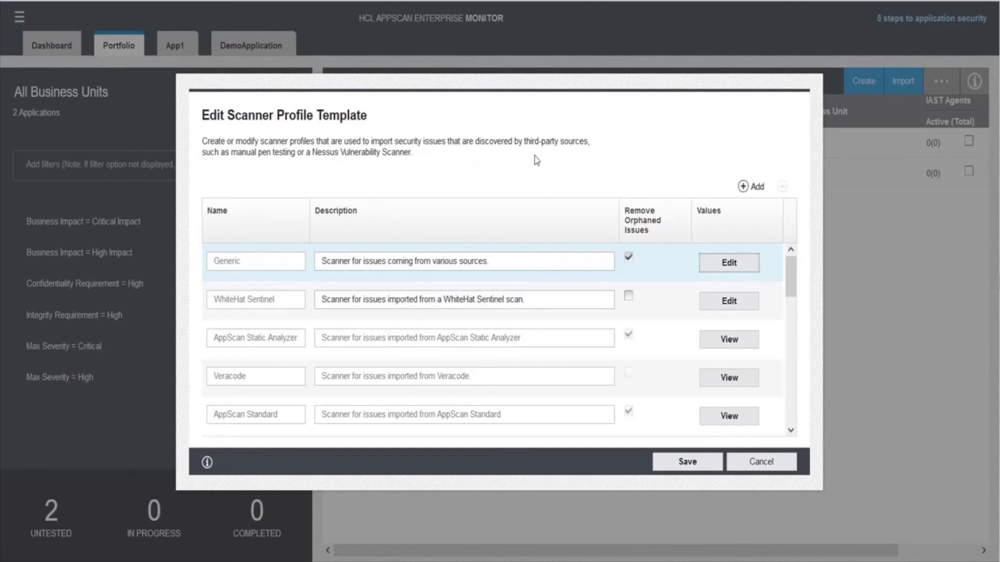
- Add a scanner profile named Custom Demo Scanner with the description "For importing issues from internal Pen Testing team" and try to save it
click(744, 187)
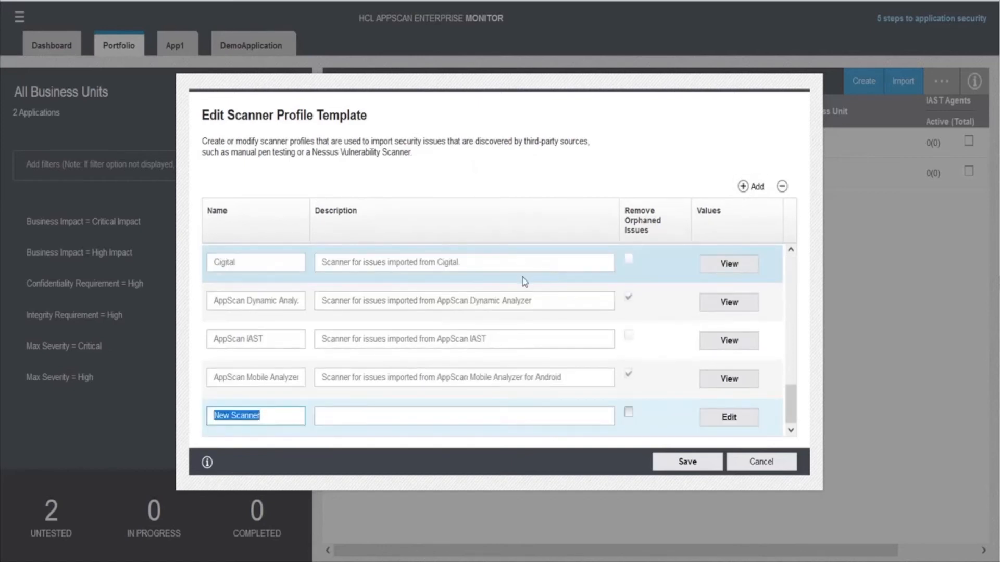
text(Custom )
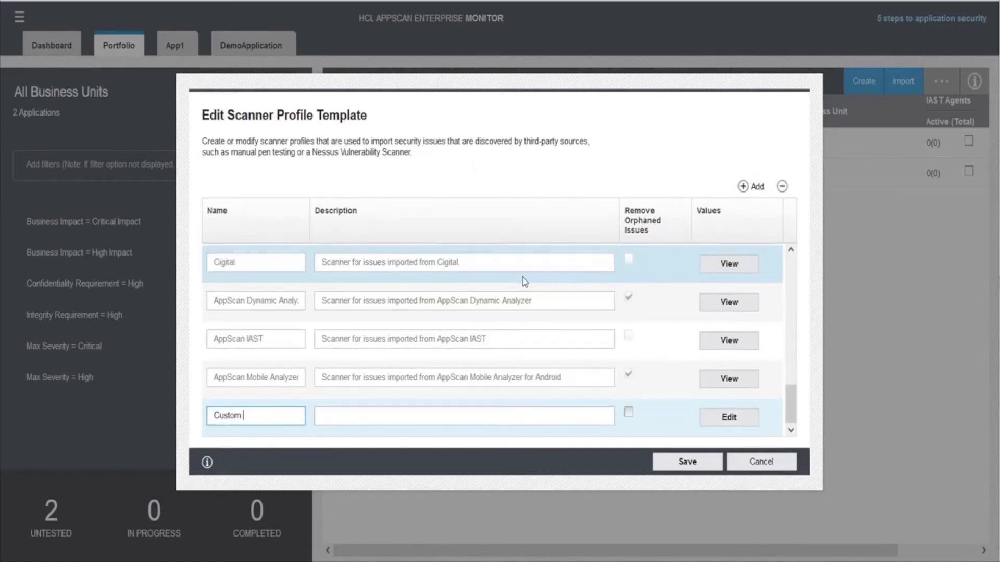
text(Demo Scanner)
click(501, 414)
text(For importing issues)
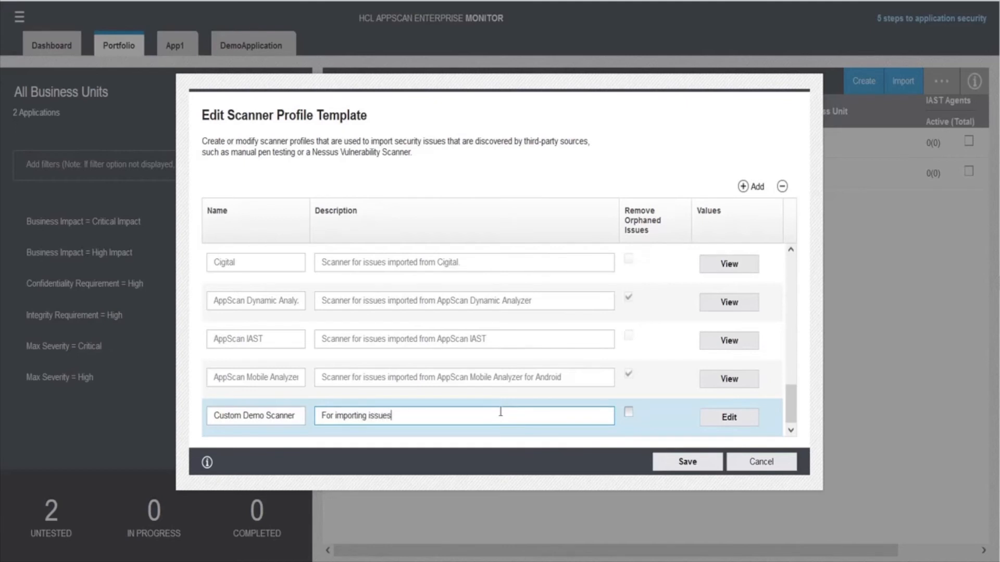
text( from internal Pen Testing team)
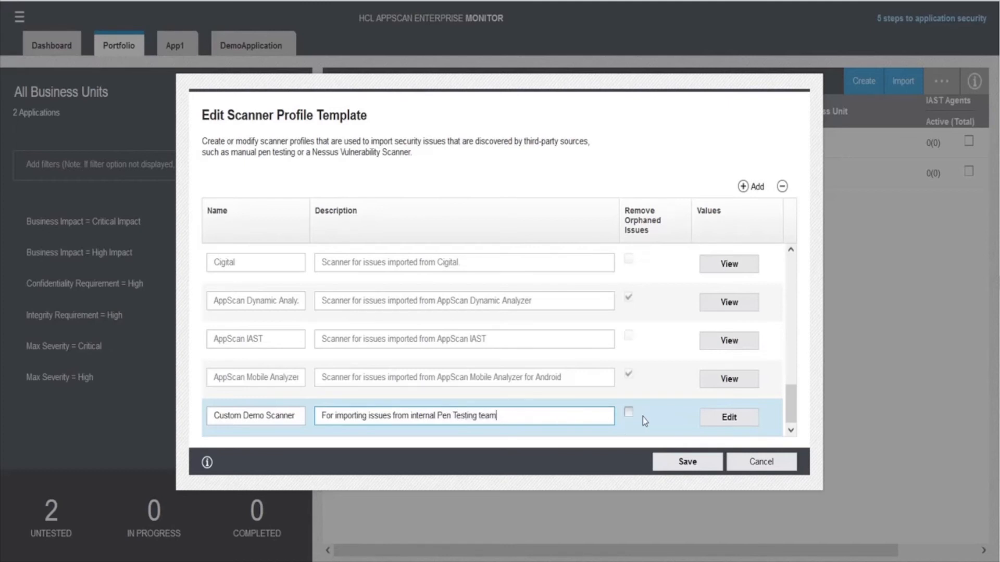
click(685, 463)
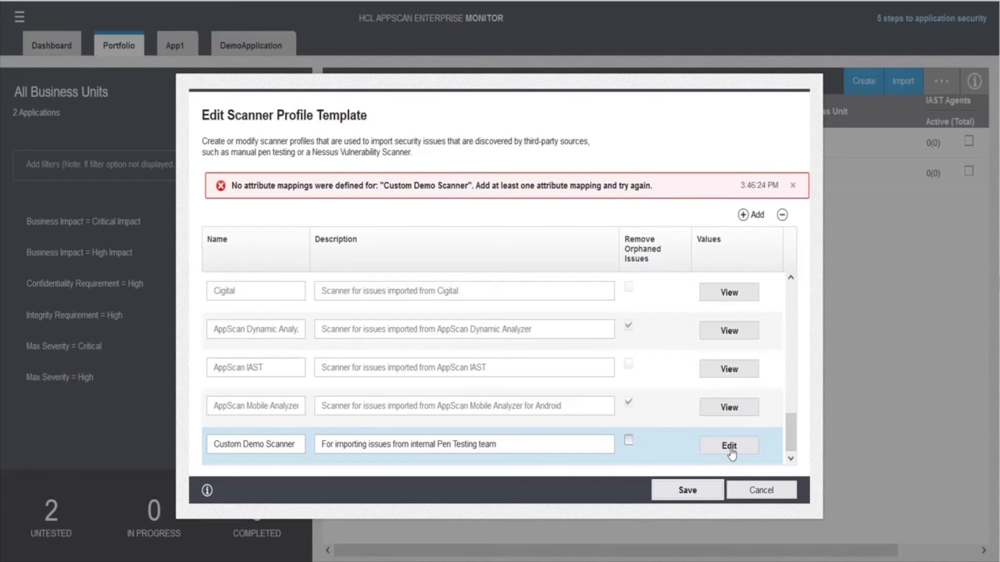
- Open the Custom Demo Scanner profile's mappings and map a new attribute ID to External ID, marked as unique
click(729, 446)
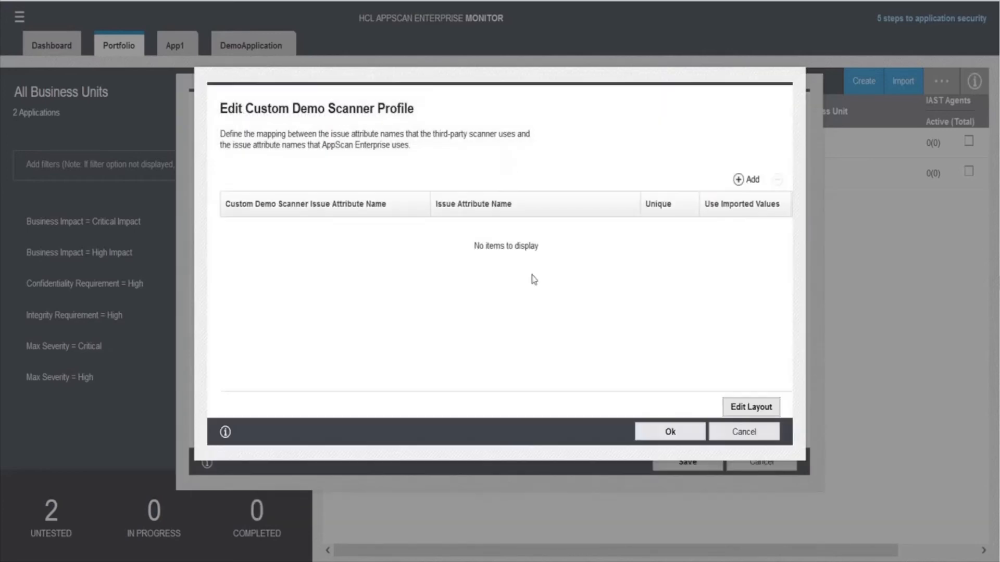
click(739, 180)
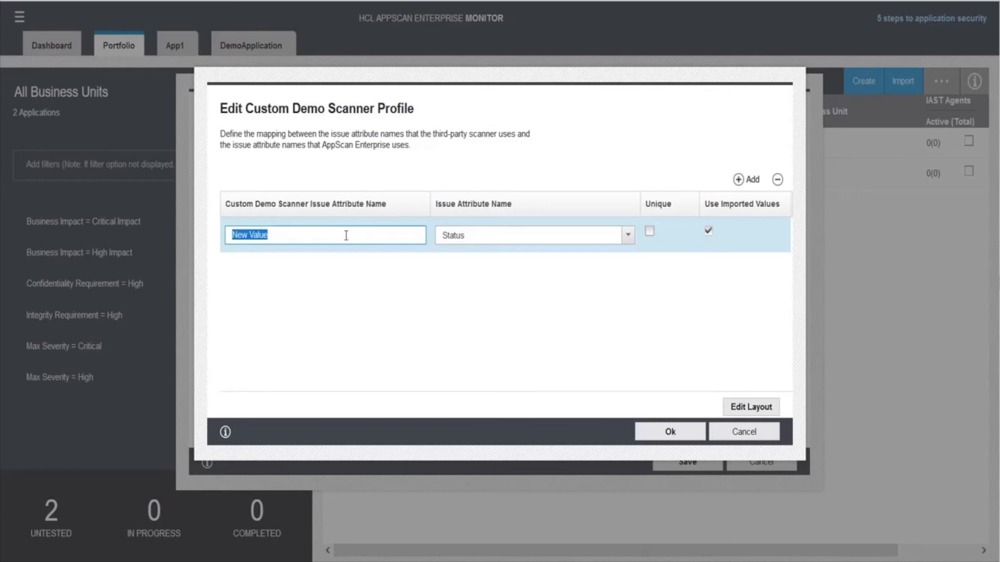
text(ID)
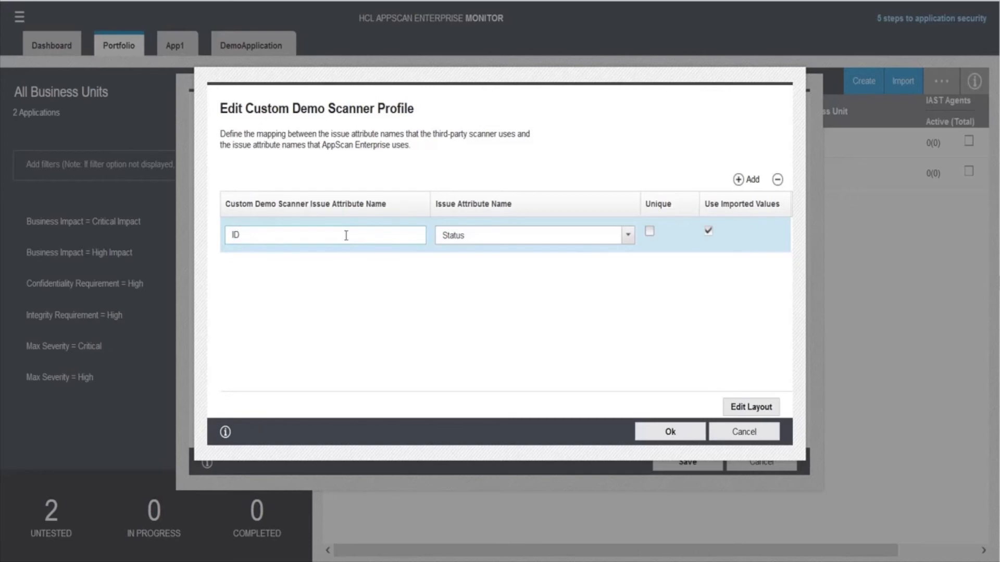
click(628, 236)
drag(632, 292, 627, 485)
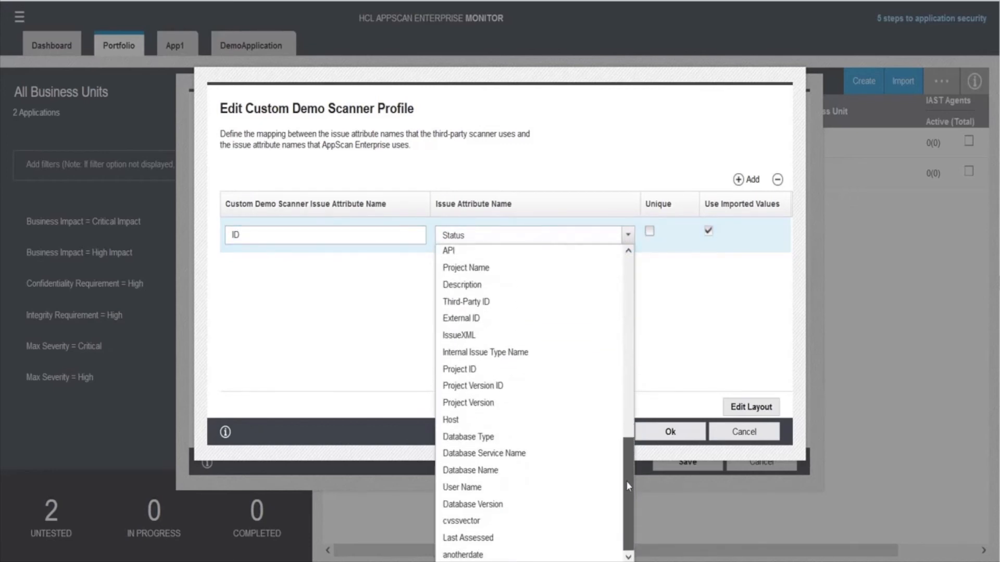
click(469, 318)
click(649, 230)
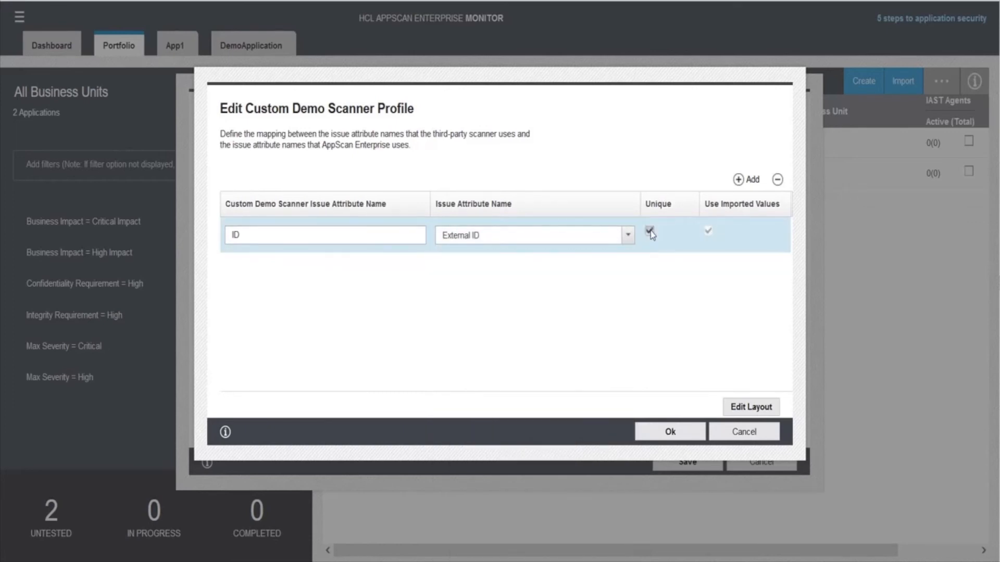
- Add a Description attribute to the Custom Demo Scanner profile and map it to the Description issue attribute
click(745, 179)
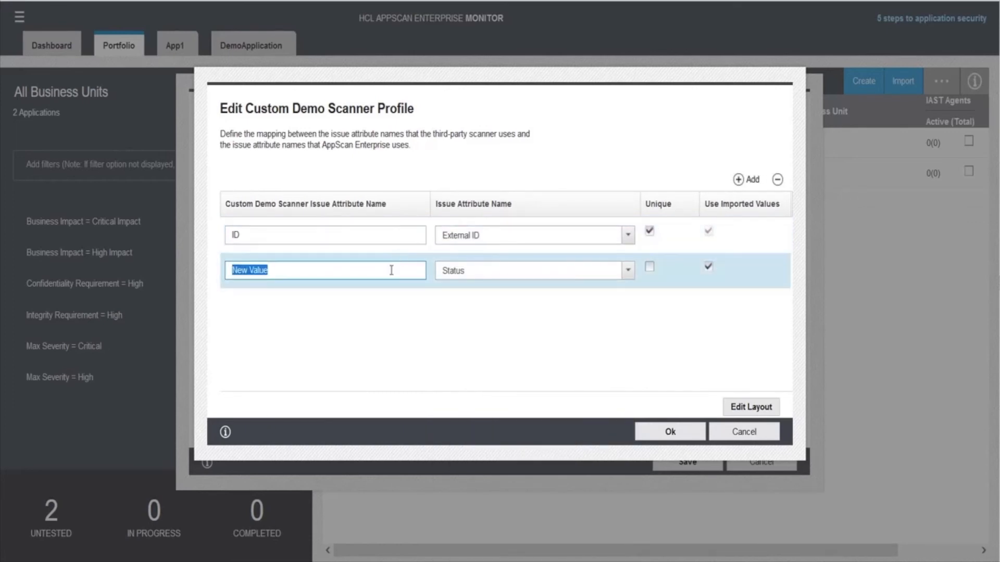
text(Description)
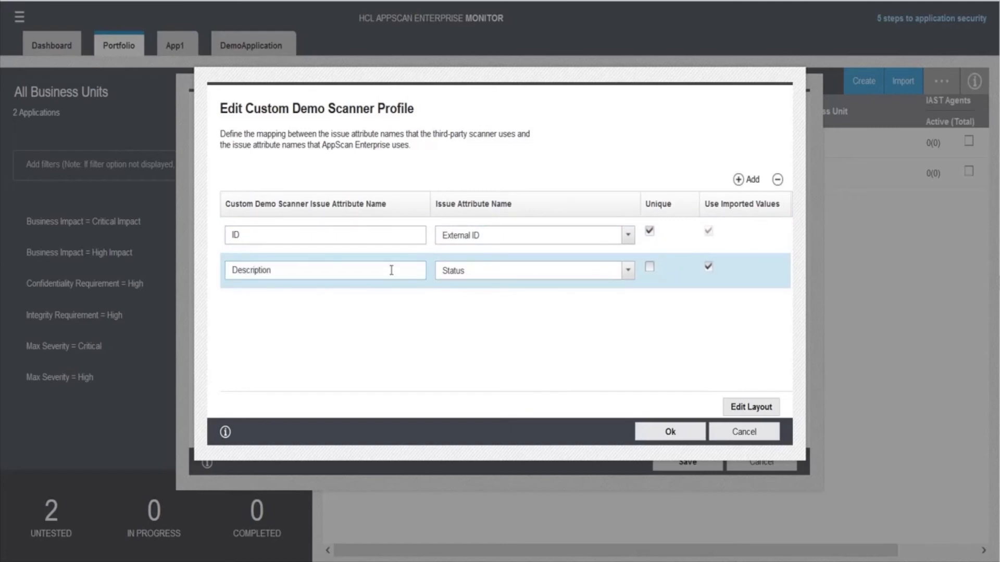
click(628, 271)
scroll(630, 281, down, 4)
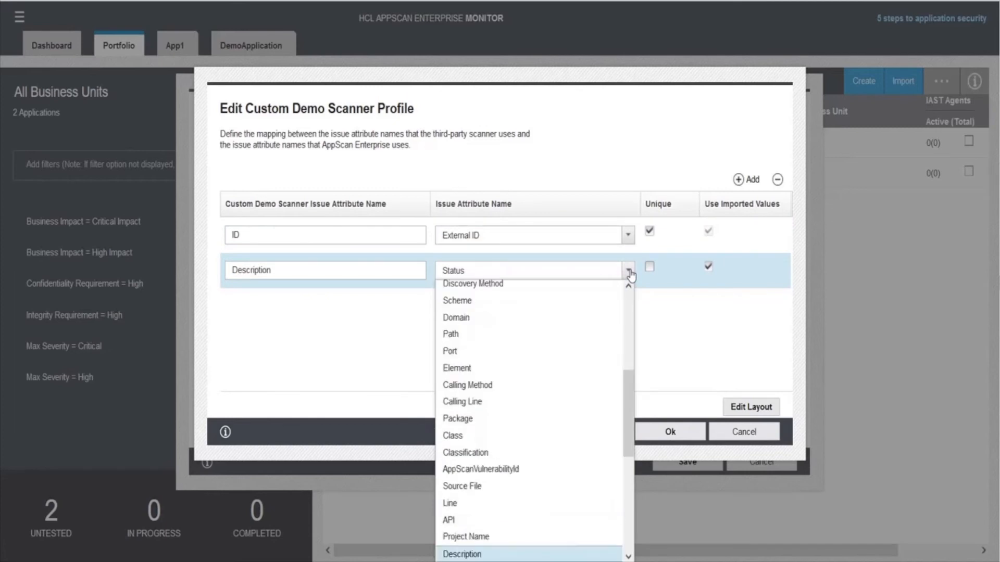
click(495, 555)
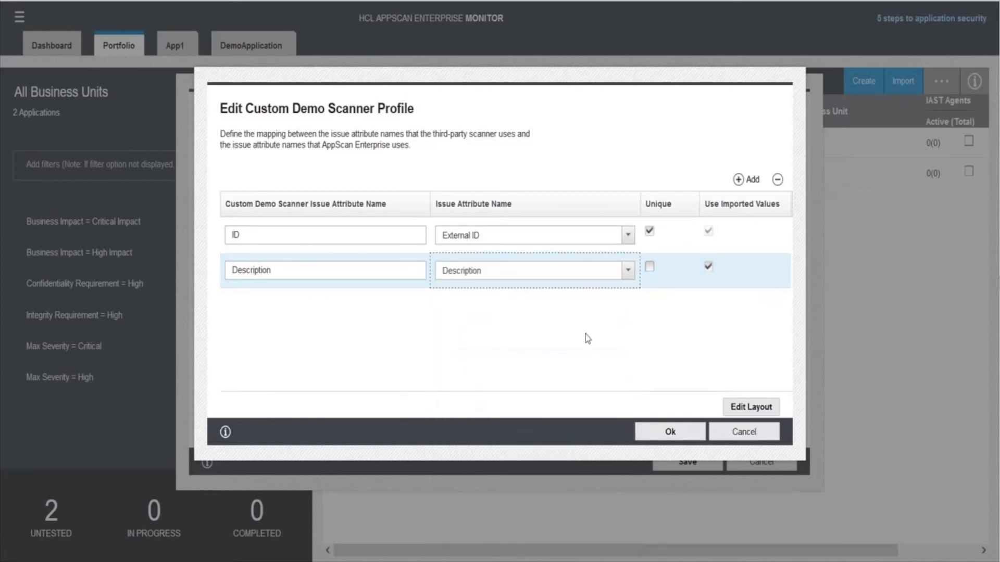
- Add a Severity attribute to the profile and map it to the Classification issue attribute
click(748, 179)
text(Se)
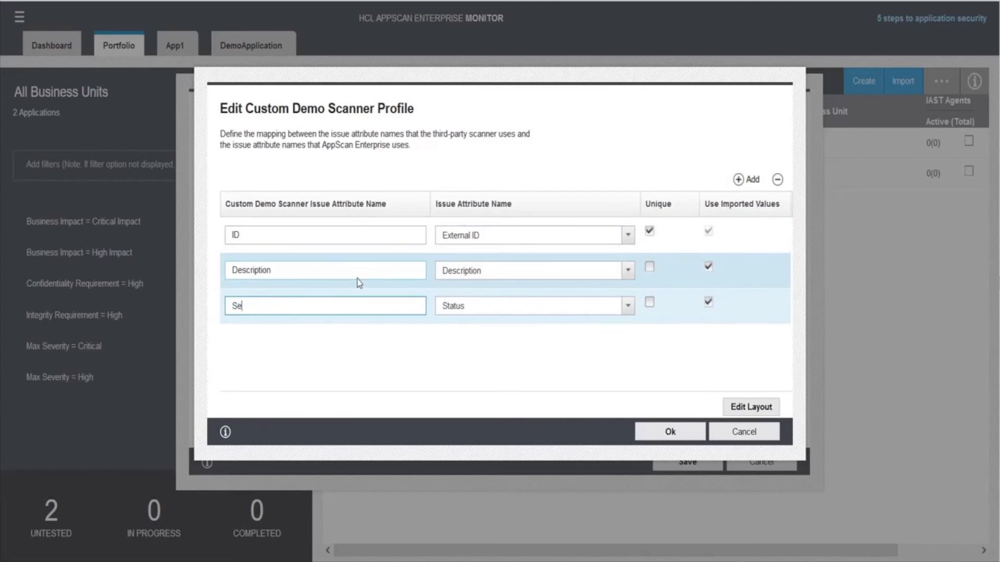
text(verity)
click(357, 279)
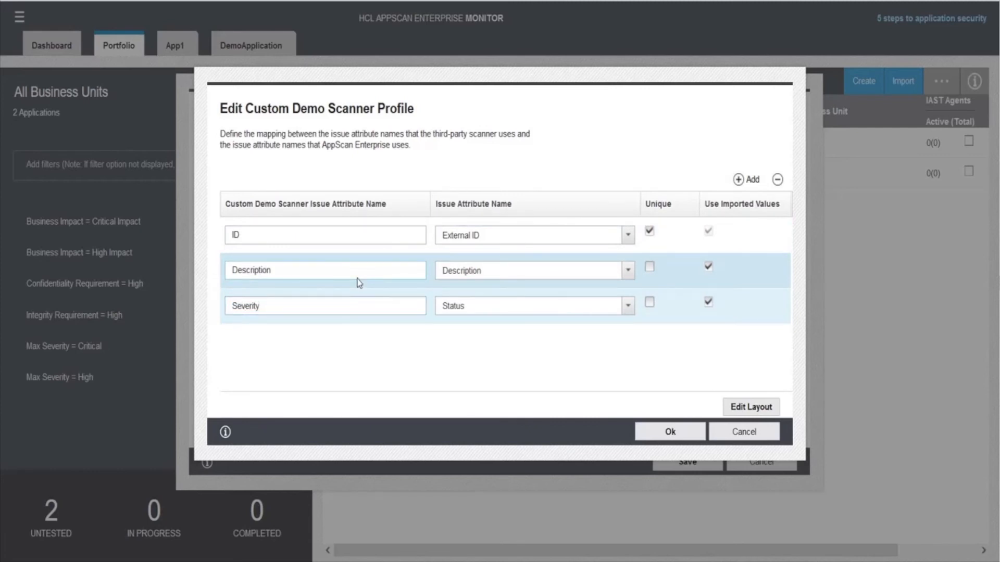
click(627, 308)
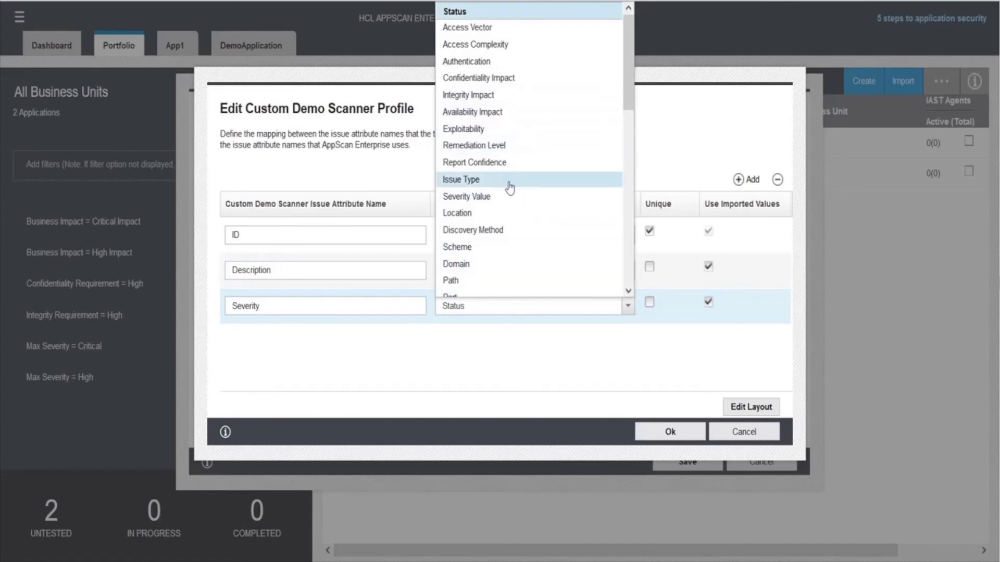
scroll(516, 252, down, 4)
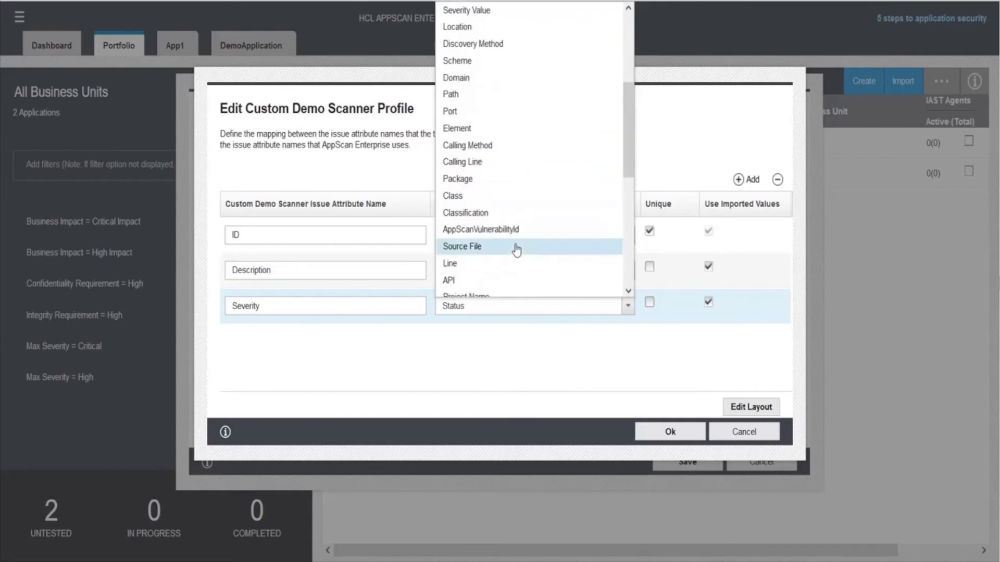
click(499, 216)
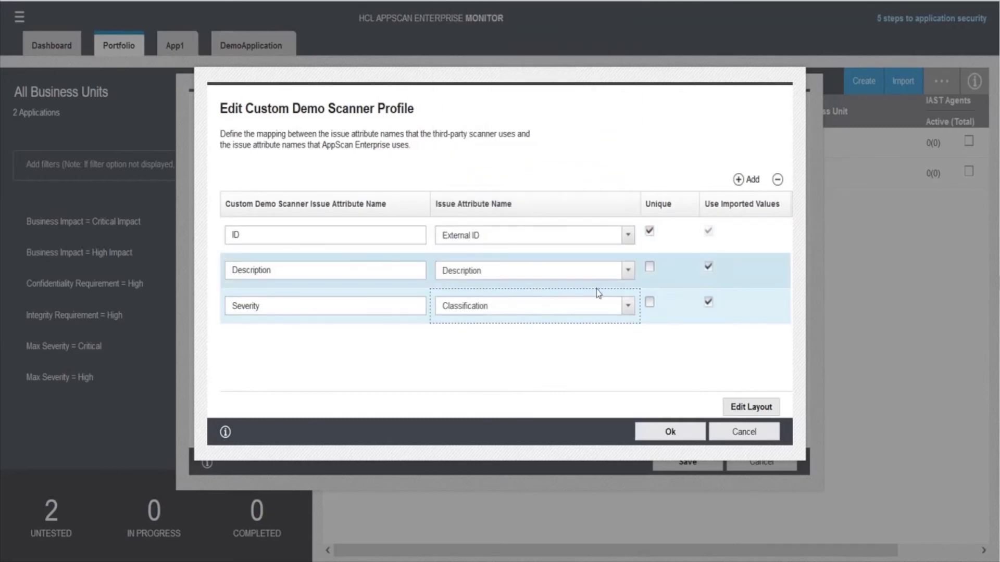
- Add a Domain attribute to the profile and map it to the Domain issue attribute
click(748, 179)
text(Domain)
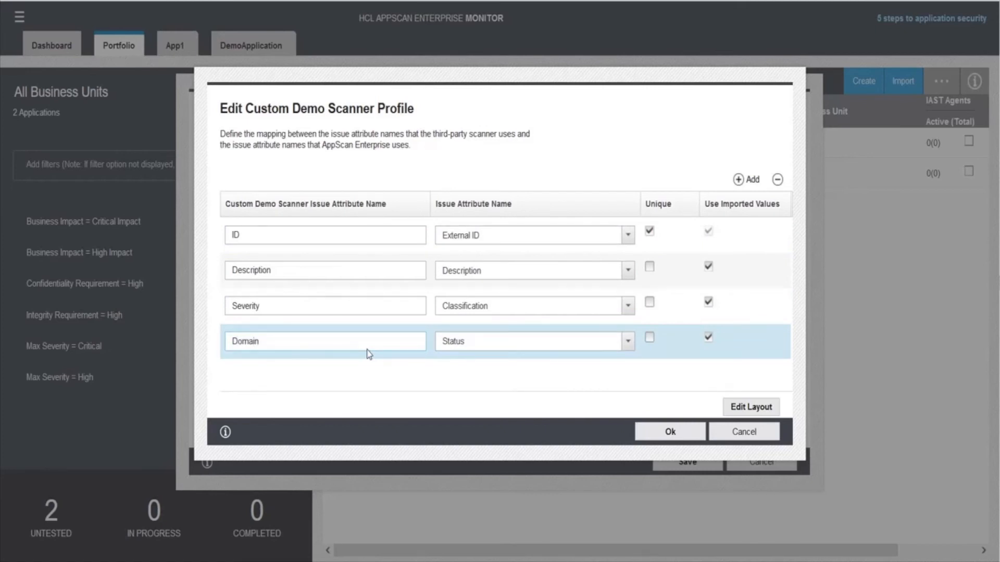
click(627, 352)
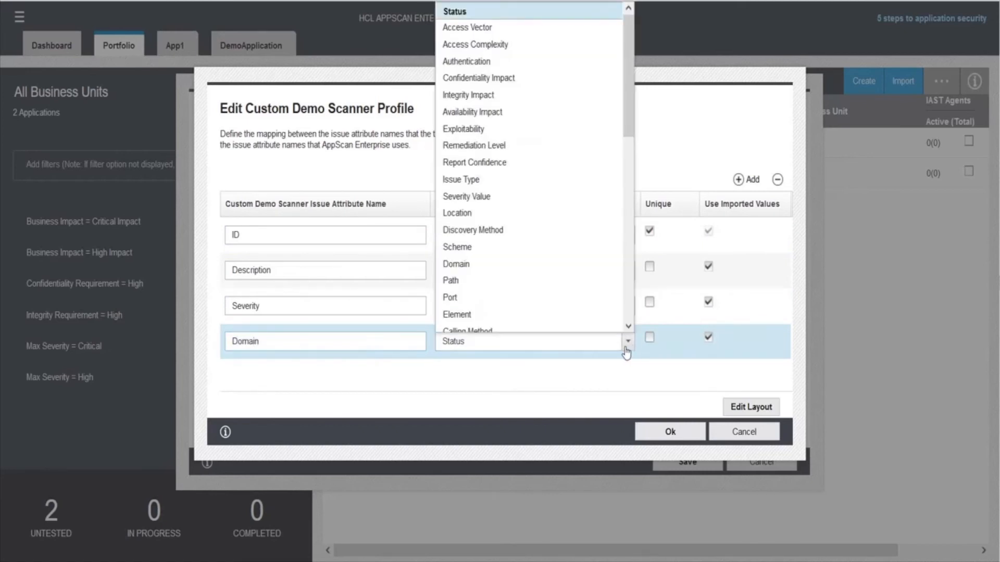
text(do)
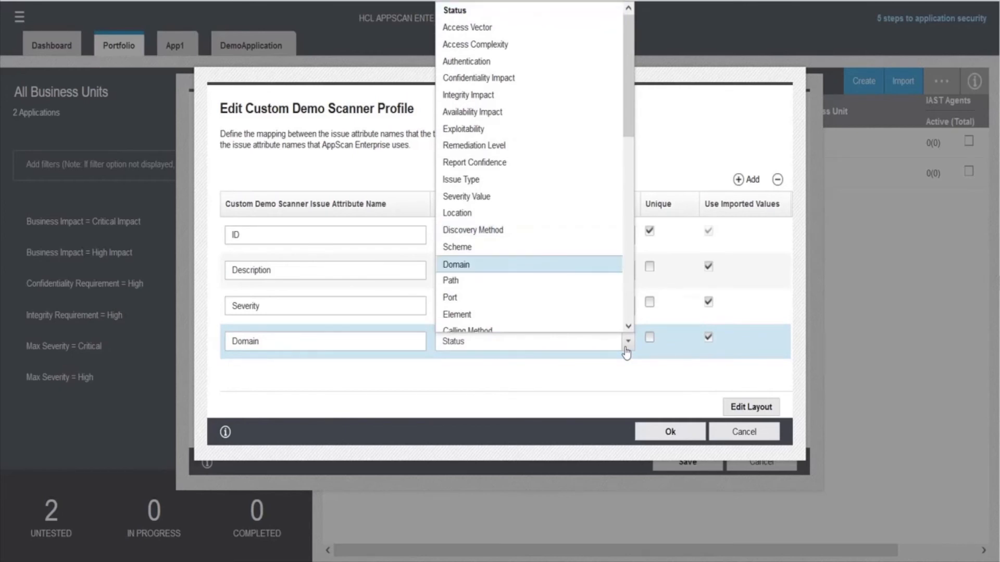
click(511, 267)
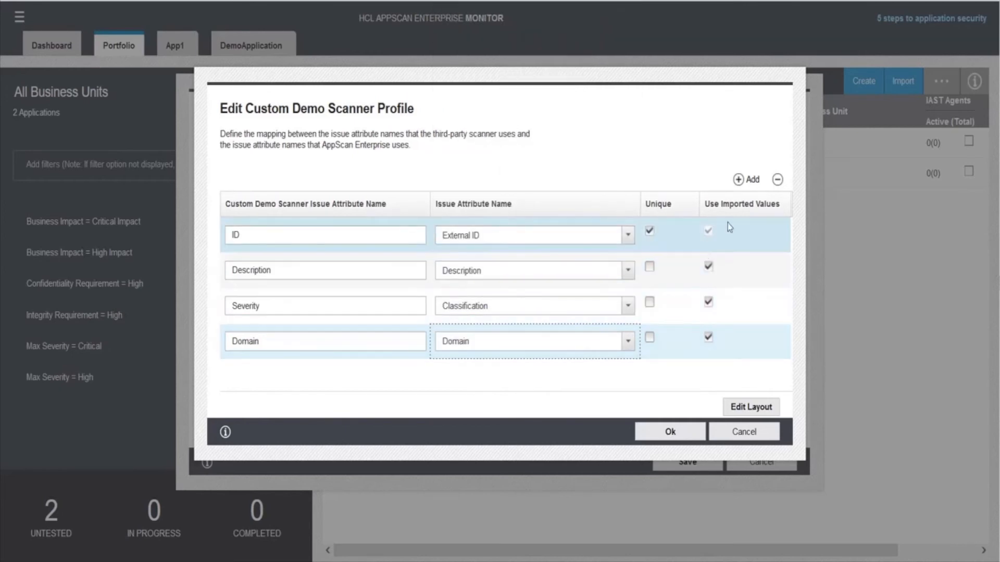
- Add a Path attribute mapped to the Path issue attribute, accept the mappings and save the scanner profile template
click(745, 179)
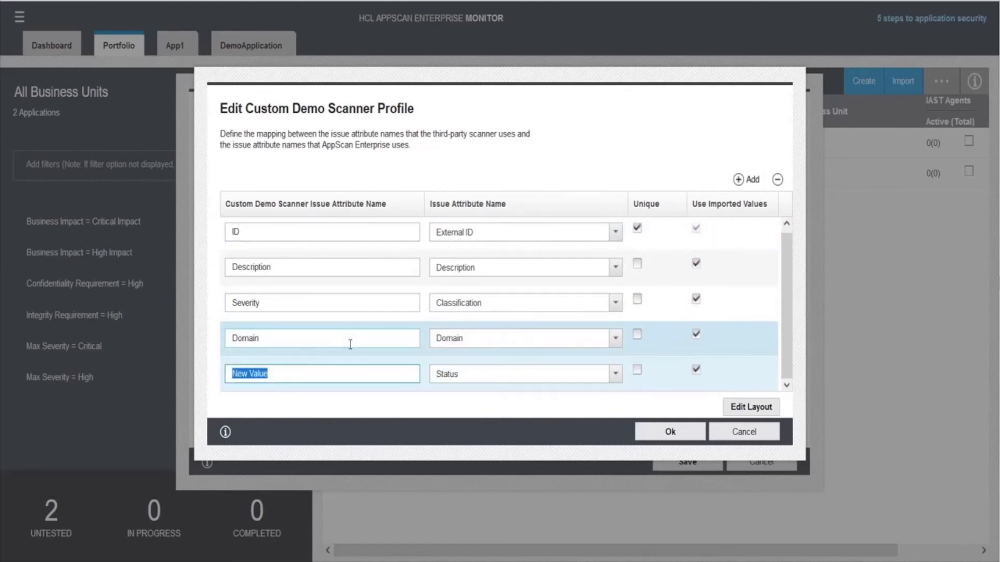
text(path)
key(BackSpace)
key(BackSpace)
key(BackSpace)
key(BackSpace)
text(Path)
click(614, 378)
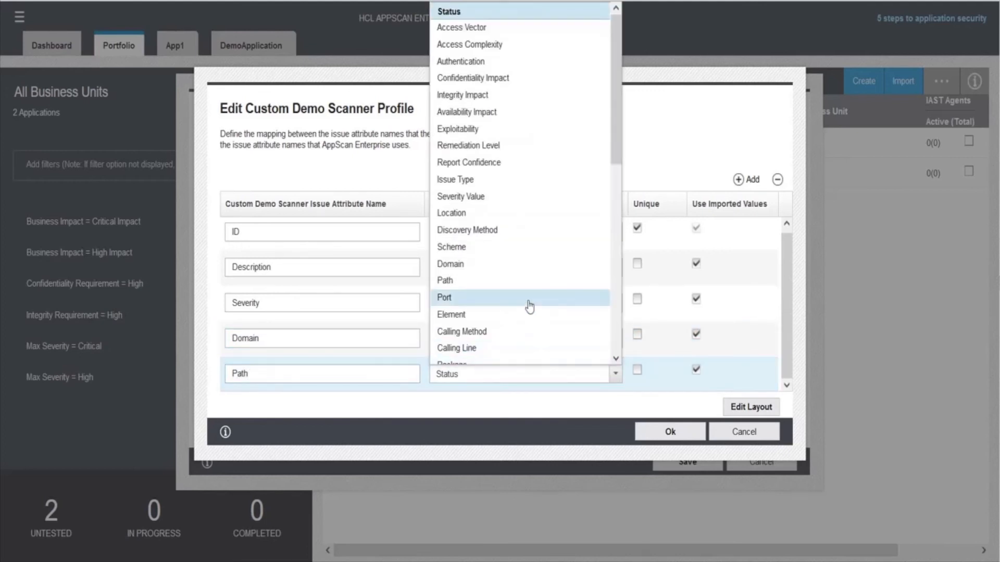
click(482, 285)
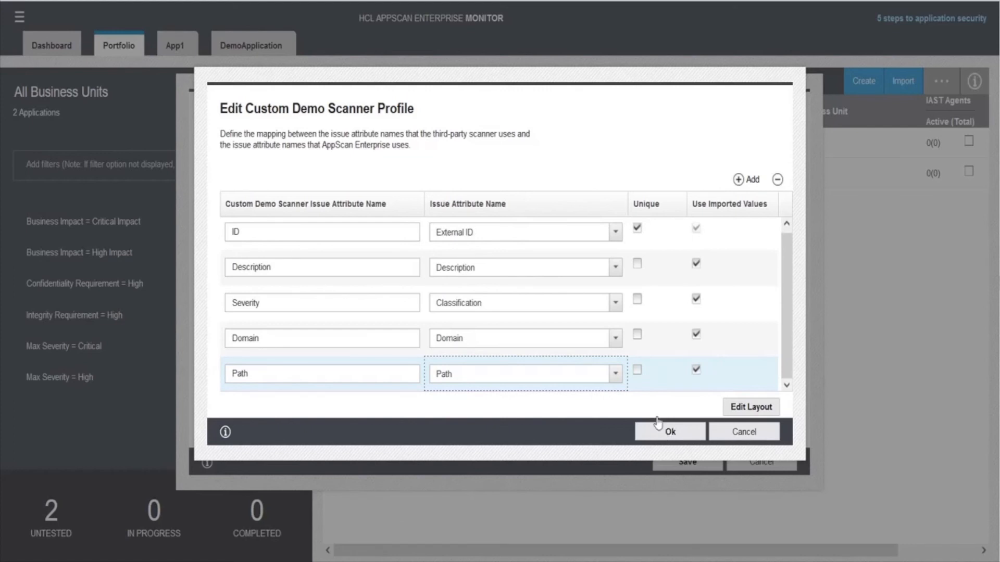
click(672, 436)
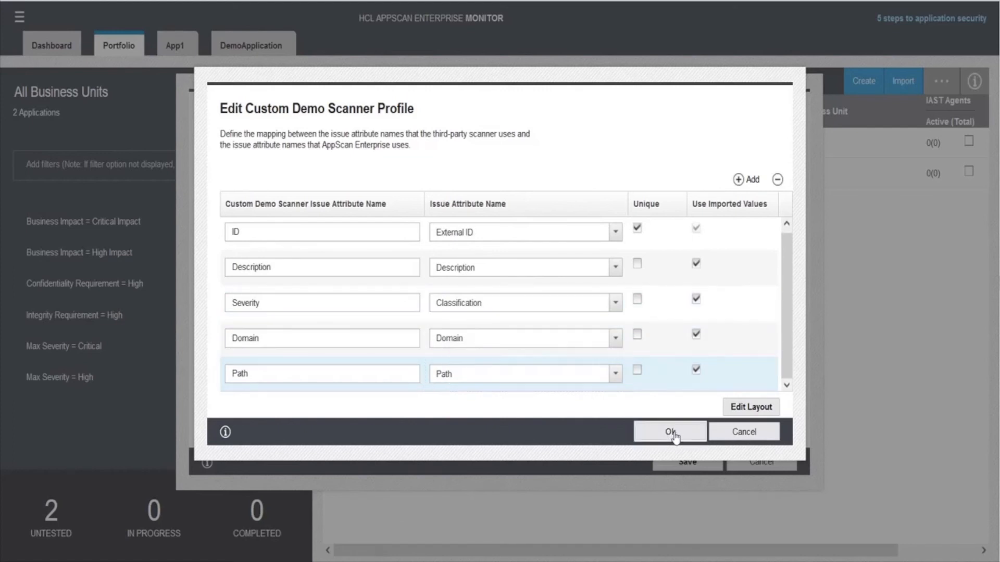
click(682, 468)
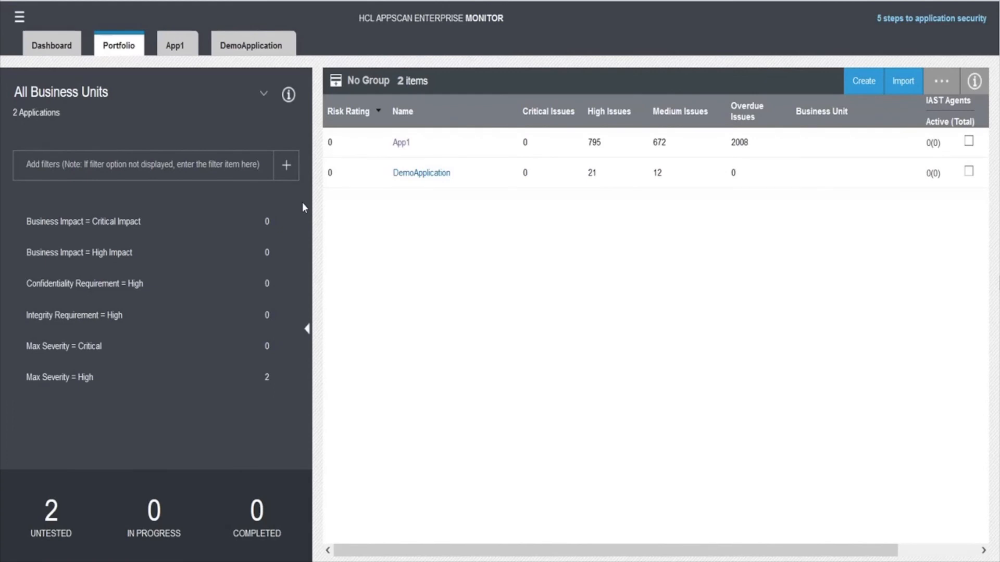
- Open DemoApplication from the portfolio and start a new issue import using the Custom Demo Scanner profile
click(439, 175)
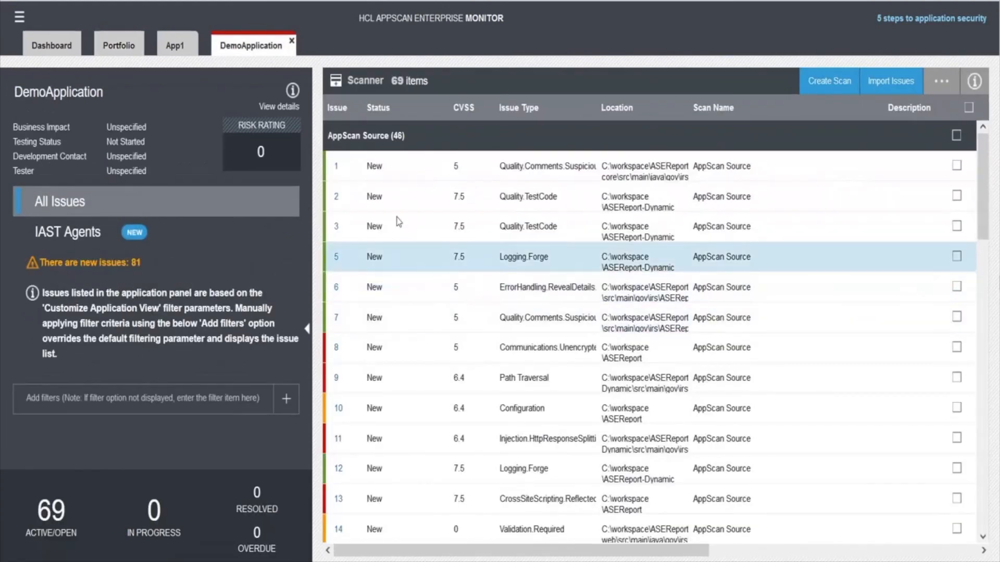
click(360, 138)
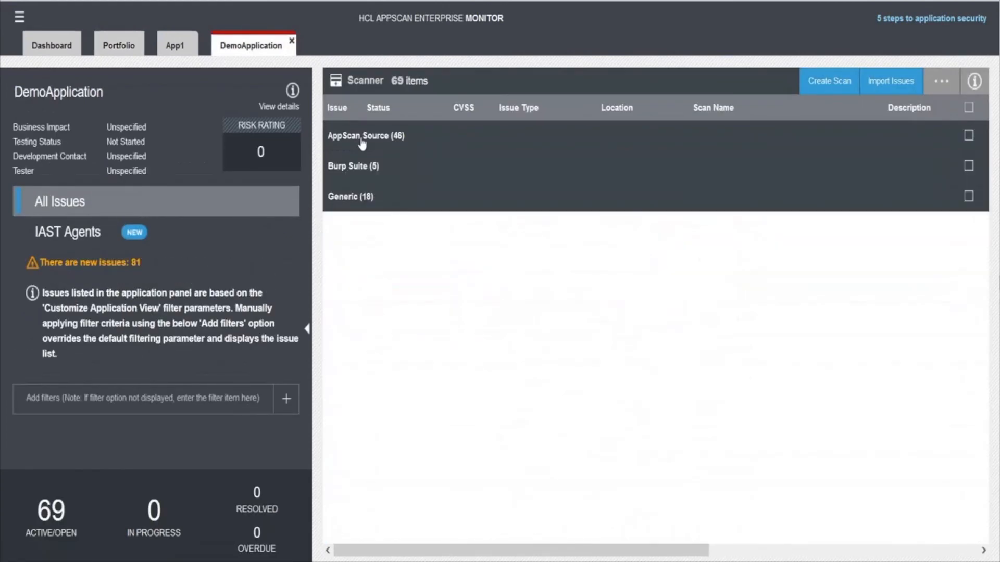
click(885, 83)
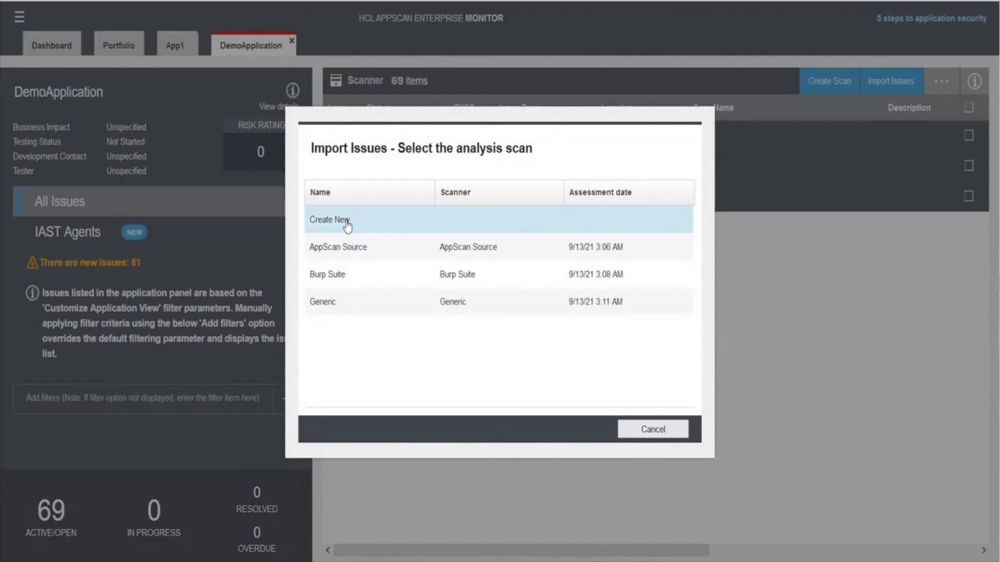
click(346, 225)
scroll(534, 330, down, 3)
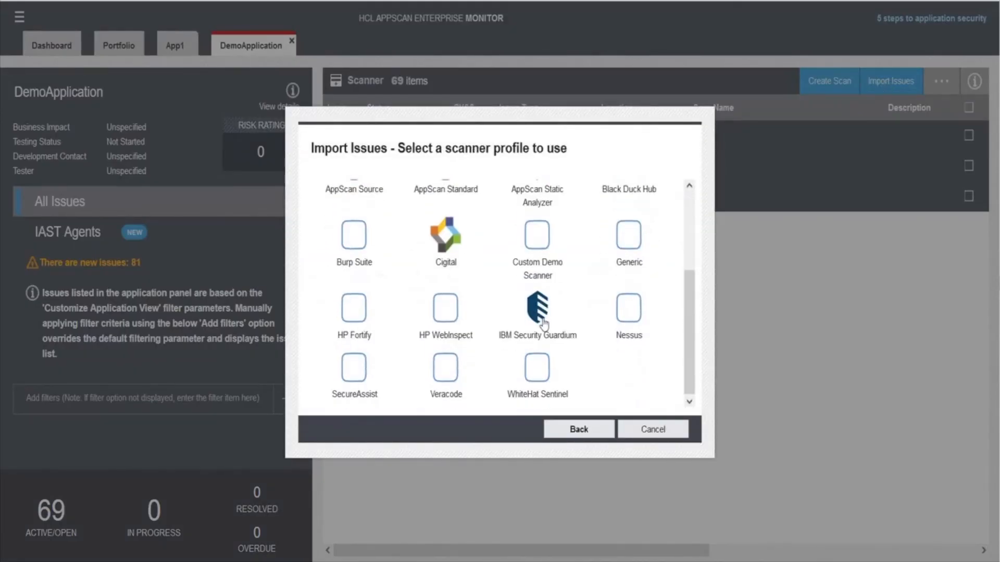
click(541, 238)
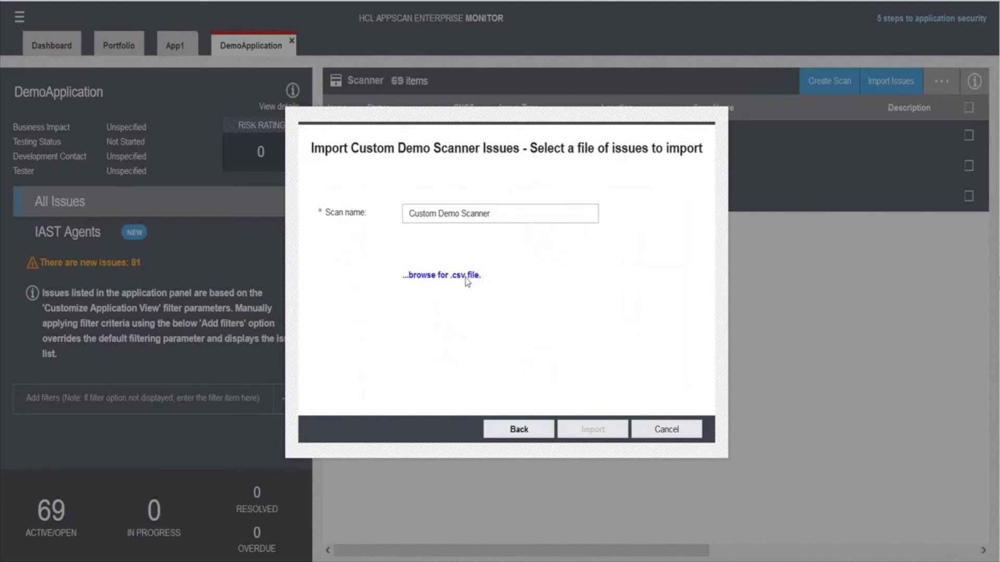
- Choose genericissue.csv as the issue file and import it under the scan name Custom Demo Scanner
click(465, 276)
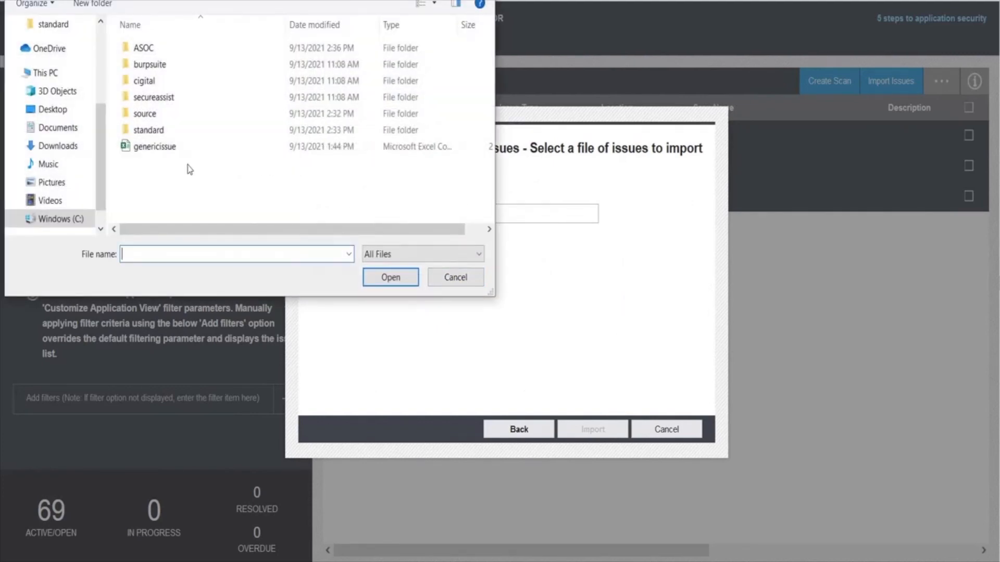
click(160, 149)
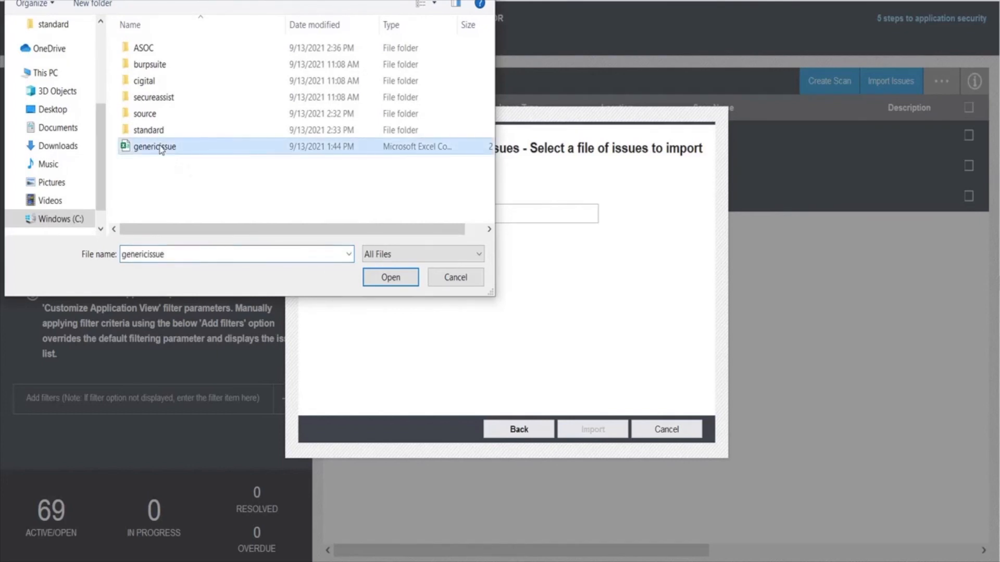
click(394, 278)
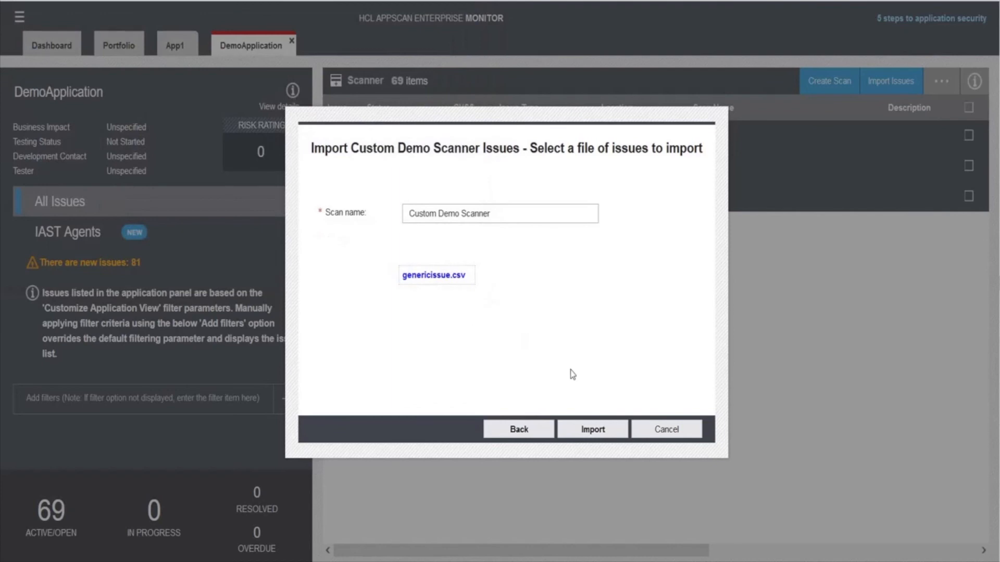
click(603, 437)
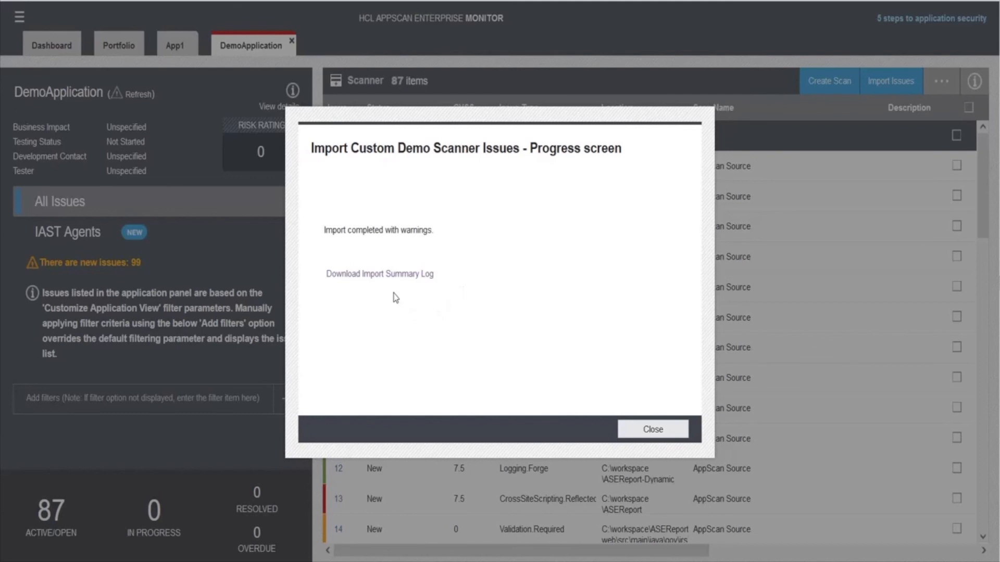
- Open the import summary log in Notepad, check the ignored CSV columns and the created issue count, and close the log and import dialog
click(392, 280)
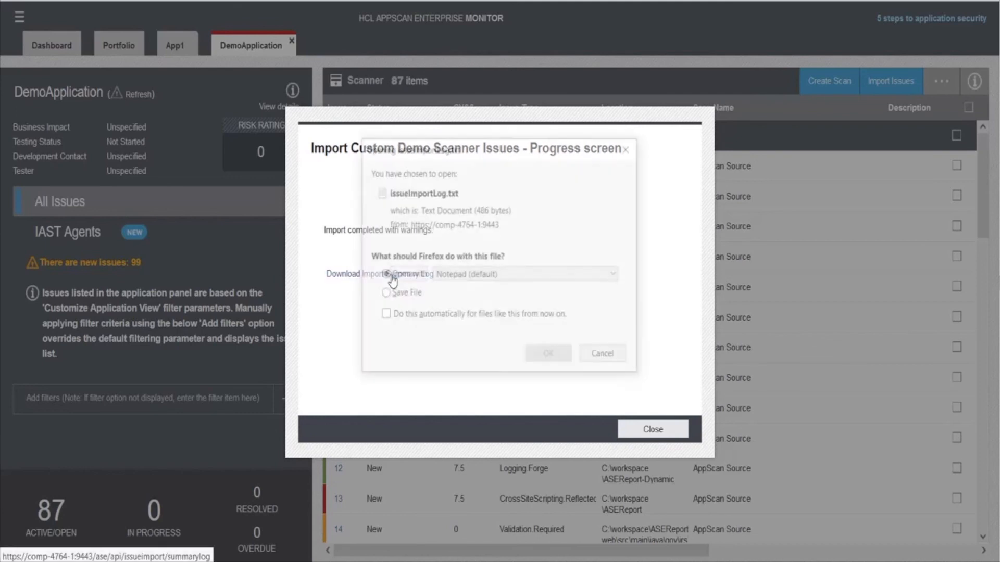
click(550, 357)
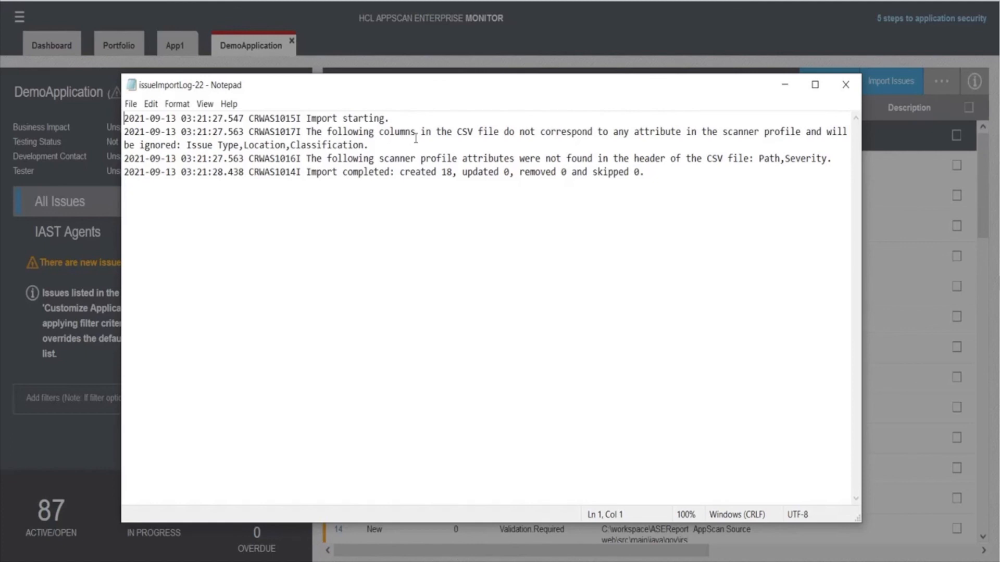
drag(187, 145, 380, 142)
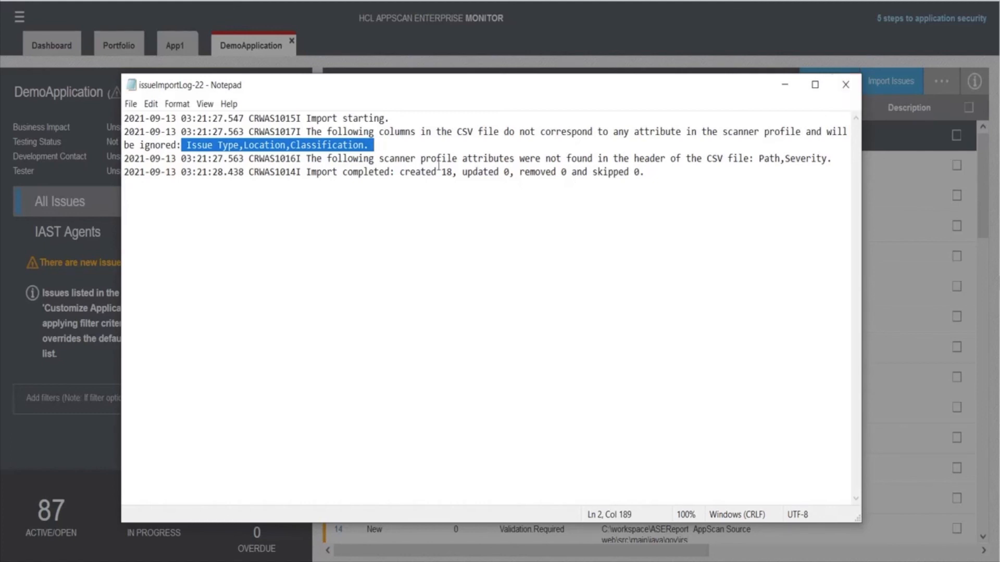
drag(394, 171, 452, 172)
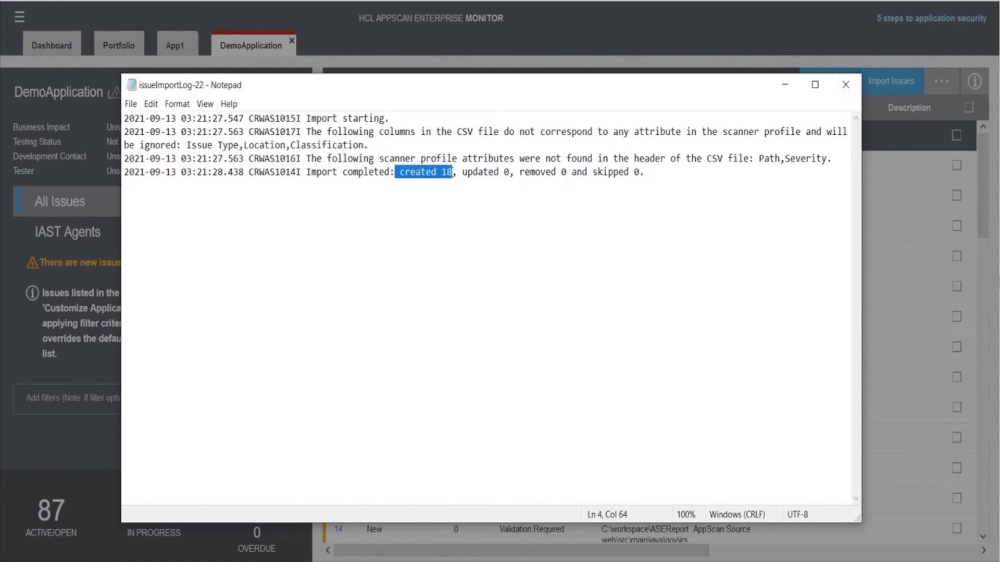
click(844, 90)
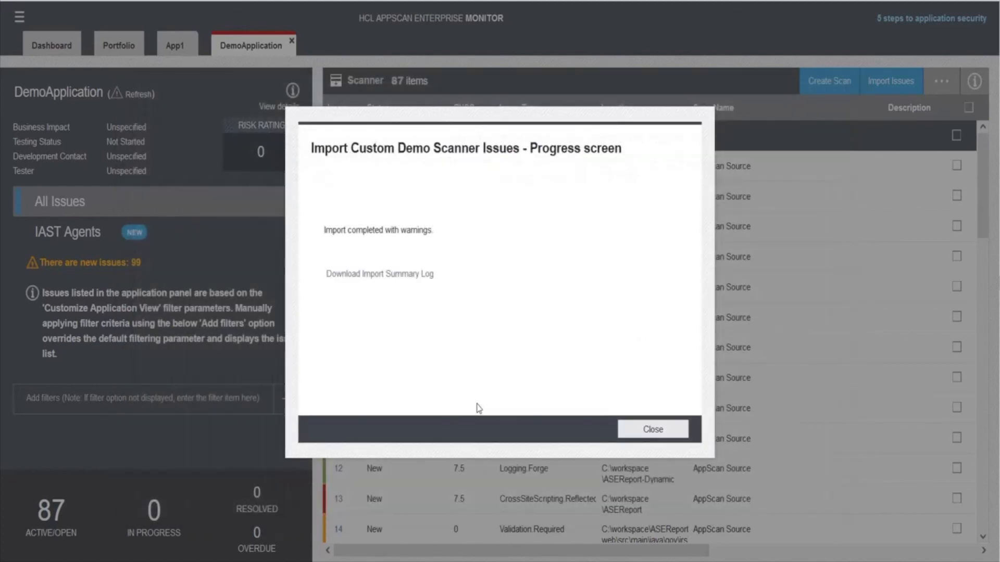
click(639, 426)
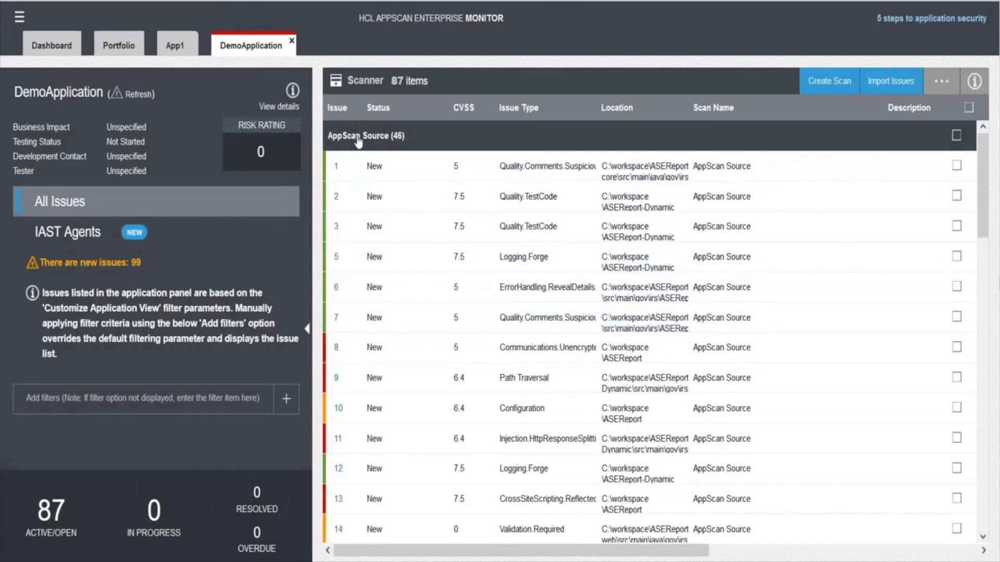
- Collapse the AppScan Source group, expand the Custom Demo Scanner group and examine its issues' Description, Scanner and Classification columns
click(357, 141)
click(354, 167)
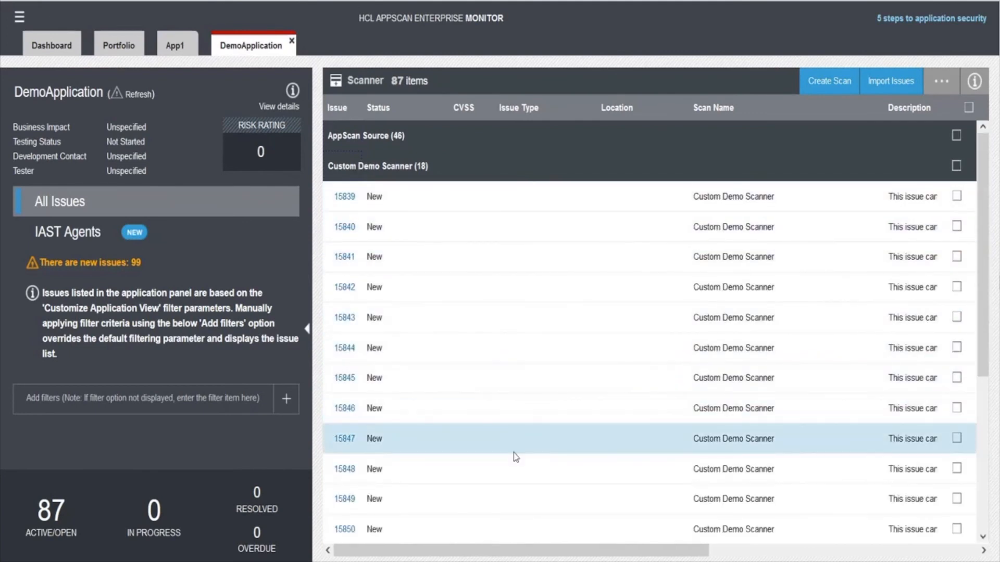
drag(589, 554, 873, 547)
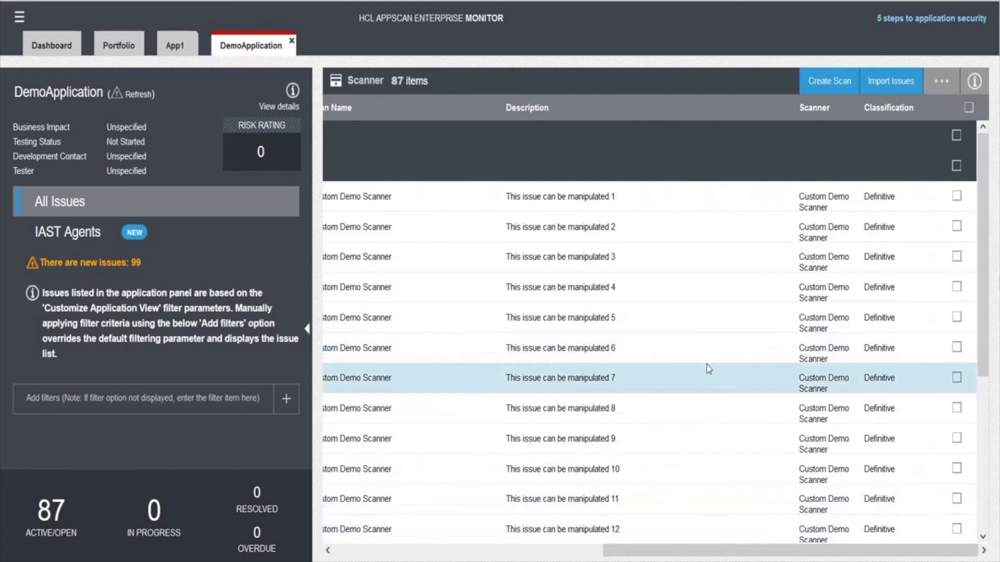
scroll(707, 365, down, 5)
scroll(708, 369, up, 5)
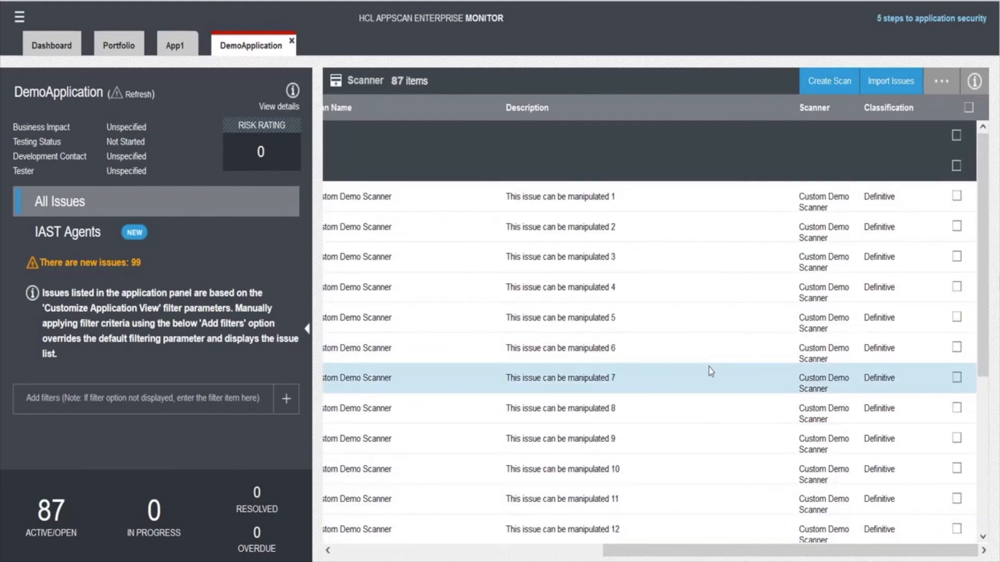